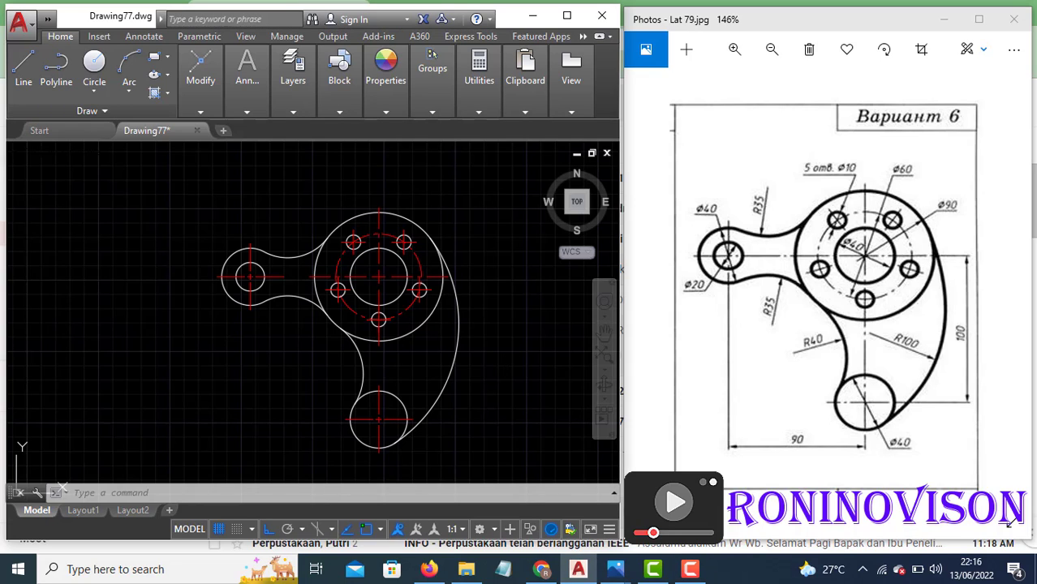
Draw a circle of diameter 40 in the empty area beside the finished part
middle_drag(501, 322, 470, 318)
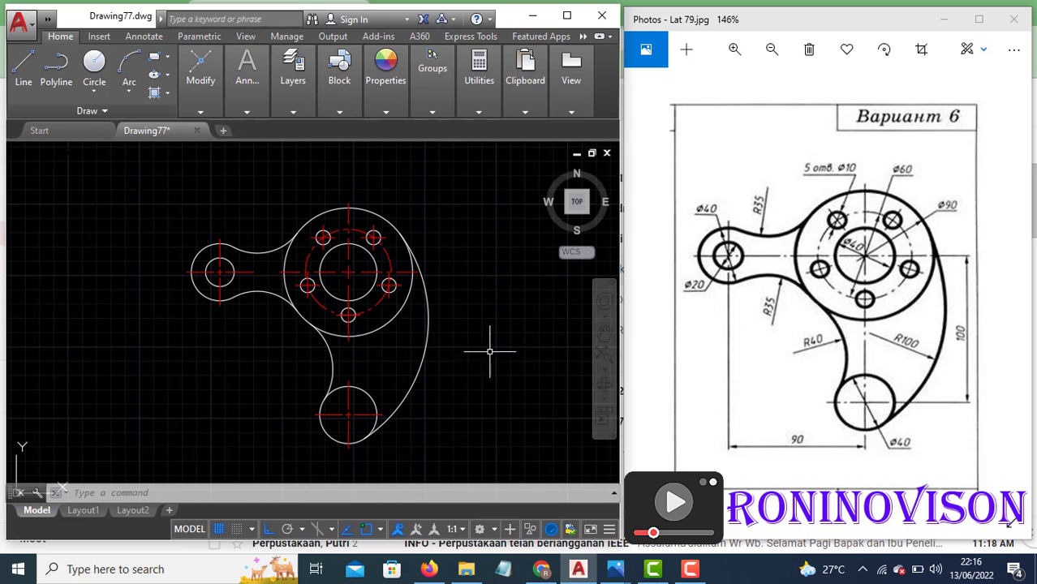
middle_drag(520, 347, 224, 341)
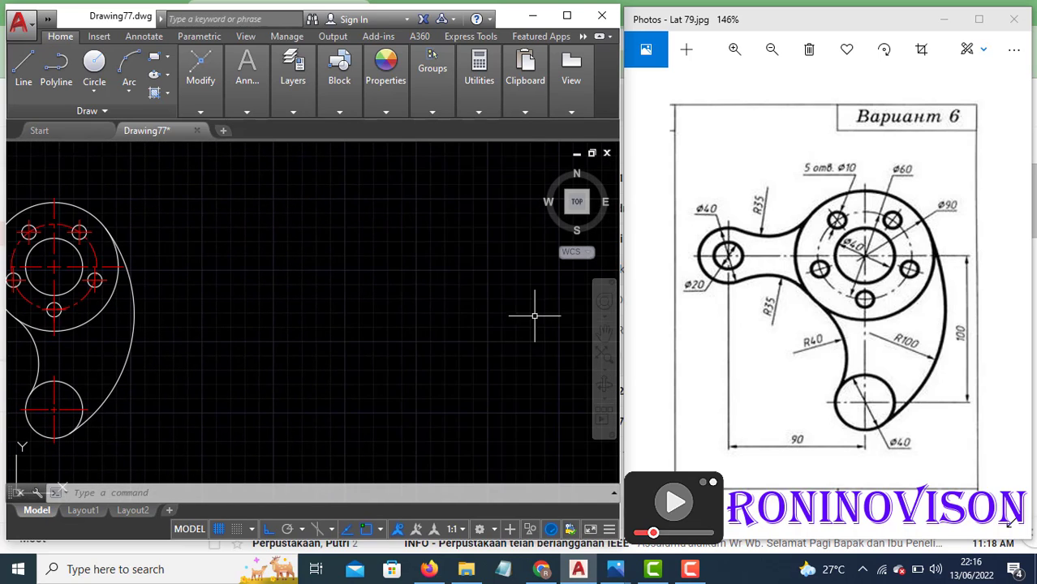
middle_drag(536, 313, 320, 328)
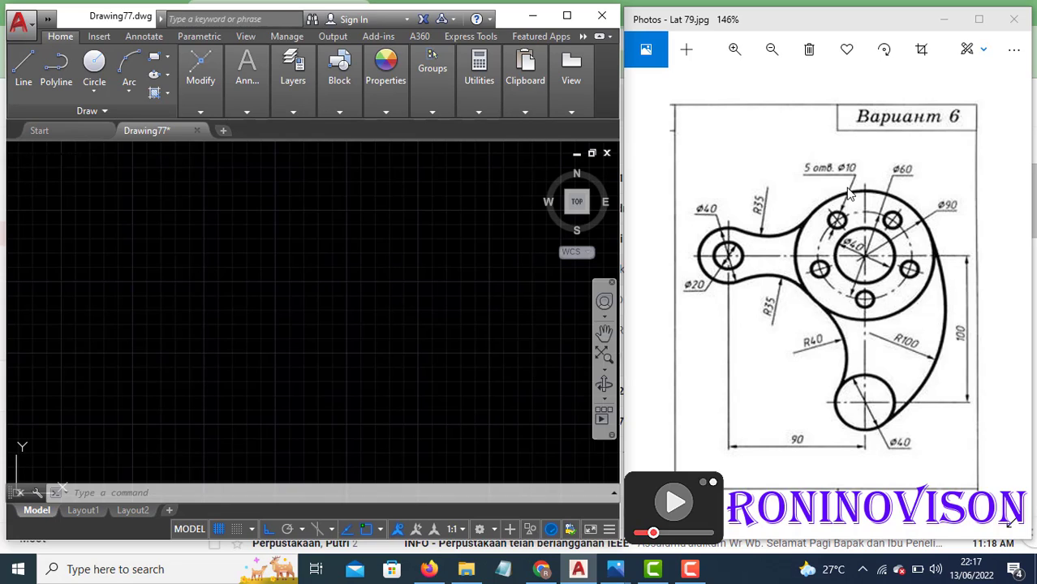
text(c)
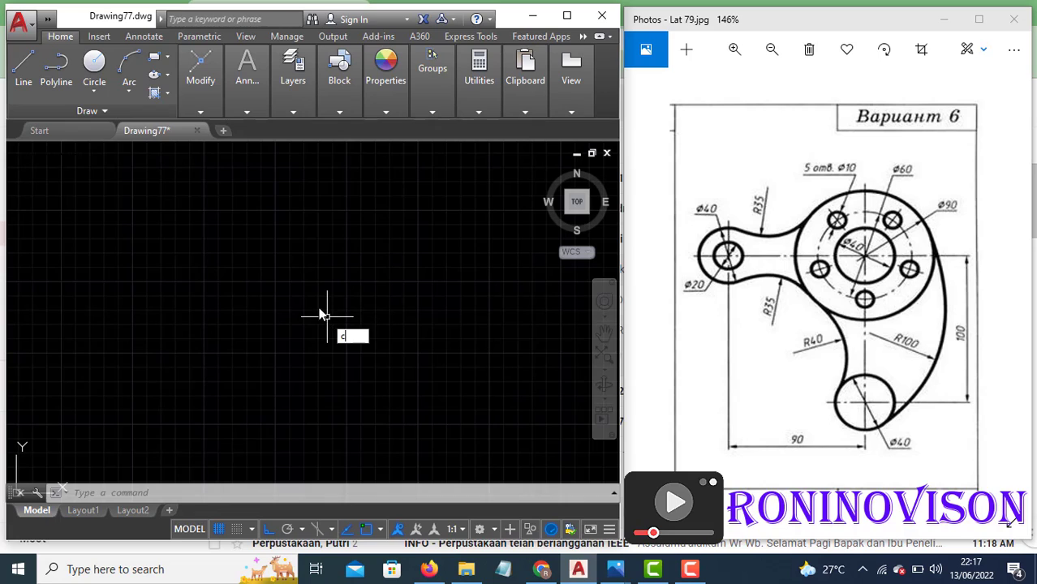
key(Return)
click(310, 298)
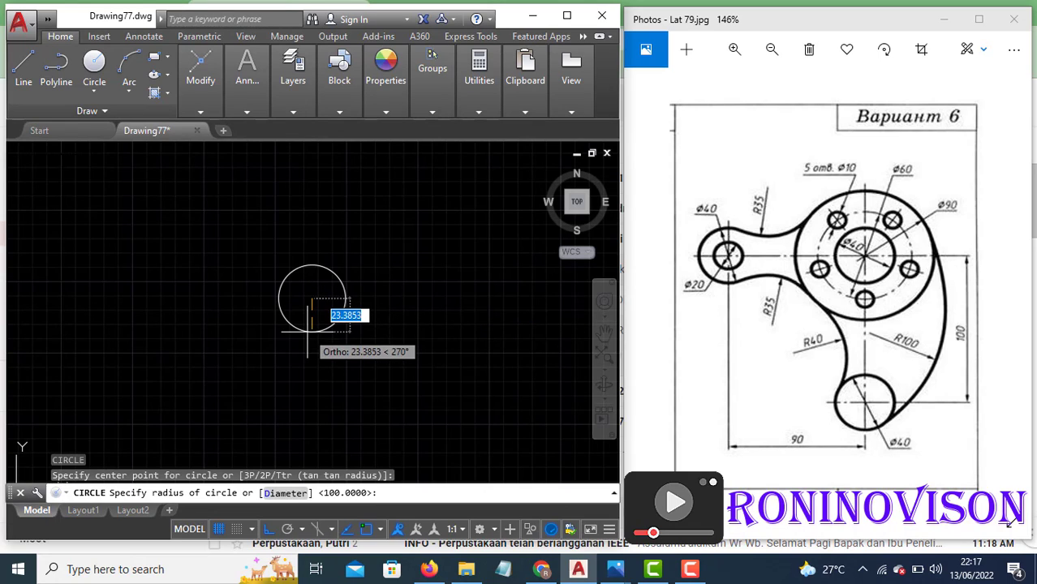
text(d)
key(Return)
text(40)
key(Return)
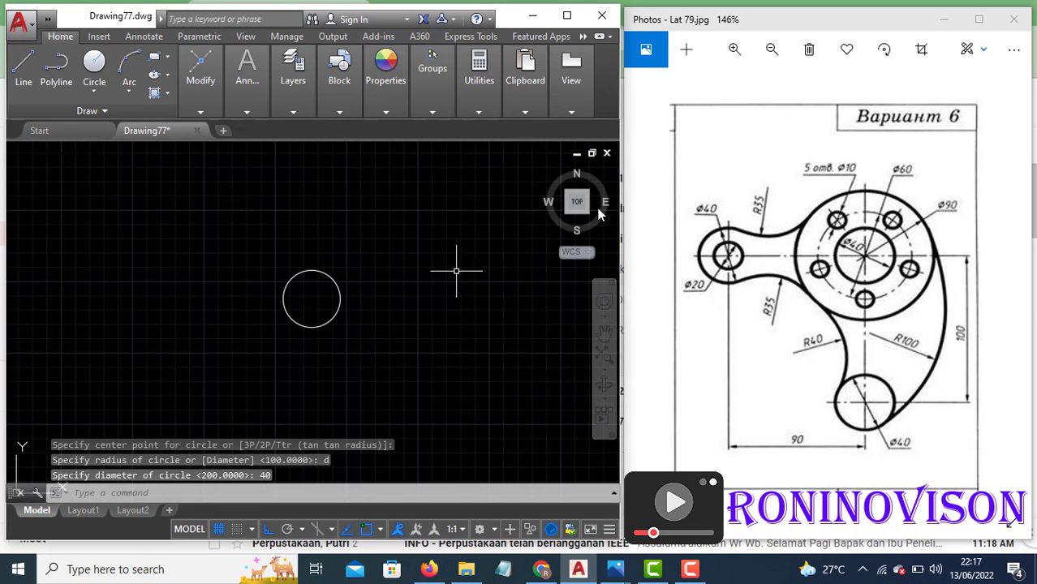
Draw a circle of diameter 60 concentric with the diameter 40 circle
text(c)
key(Return)
click(311, 299)
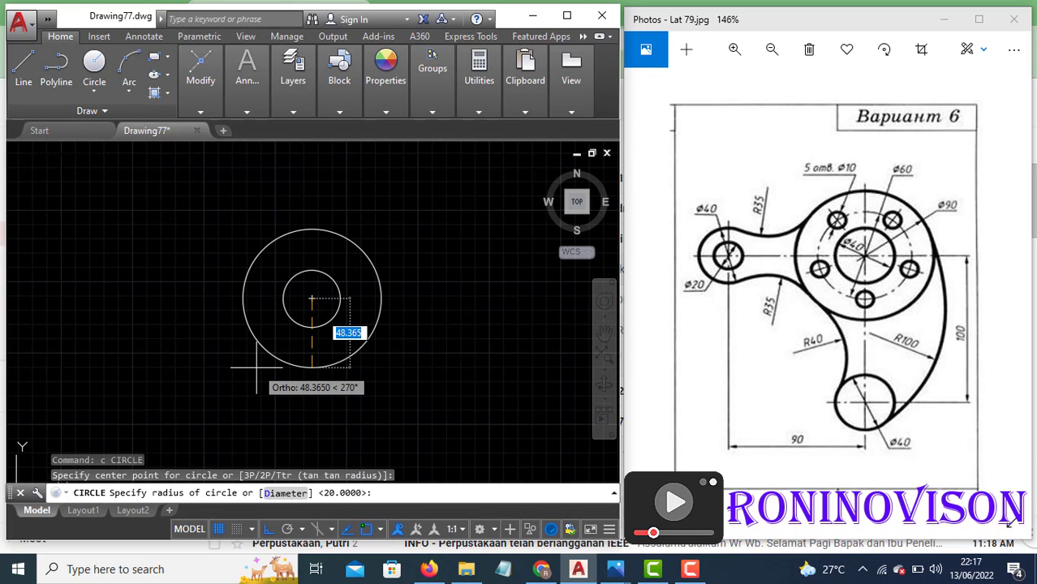
text(d)
key(Return)
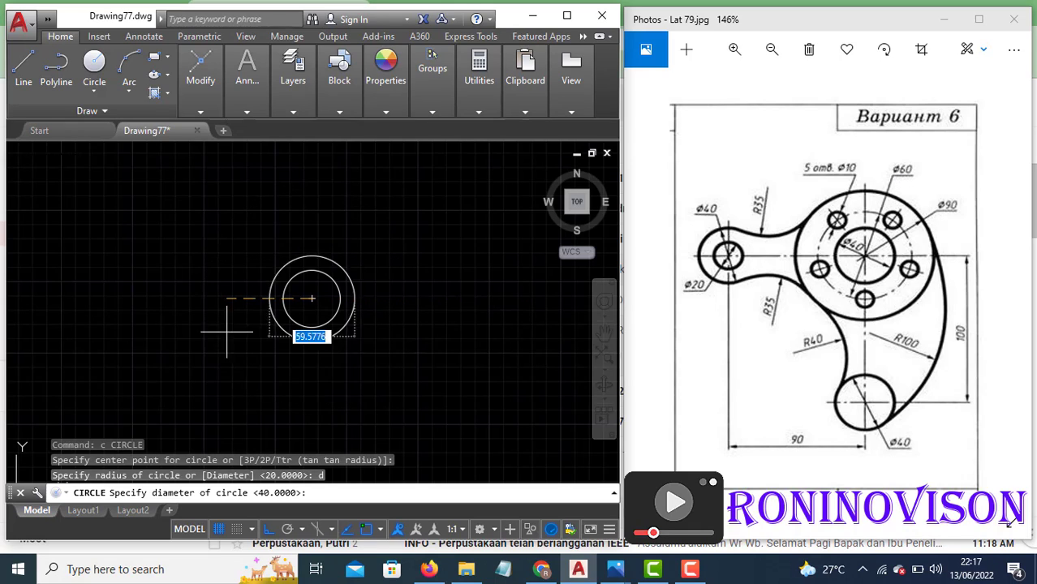
text(60)
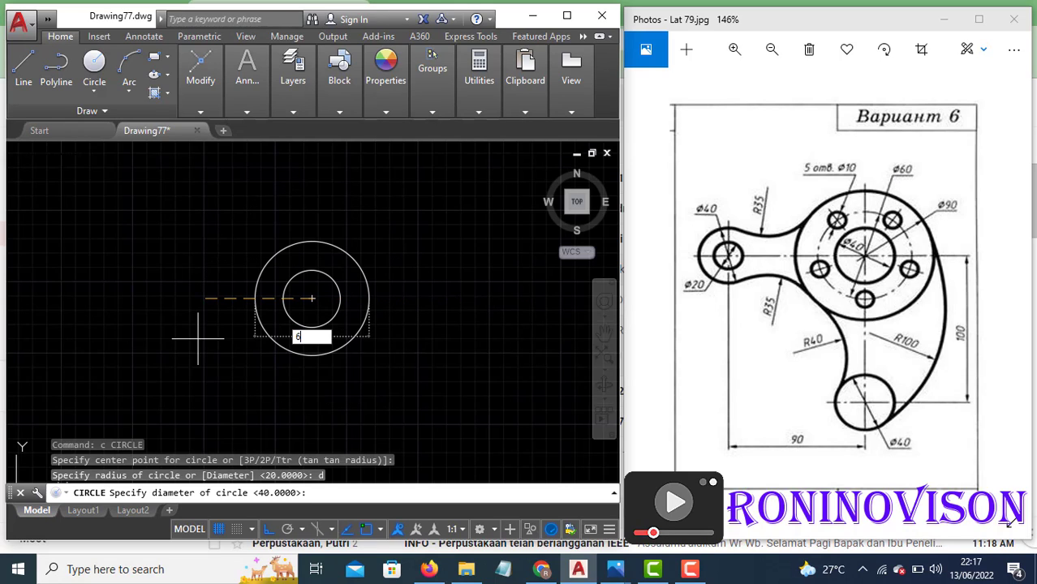
key(Return)
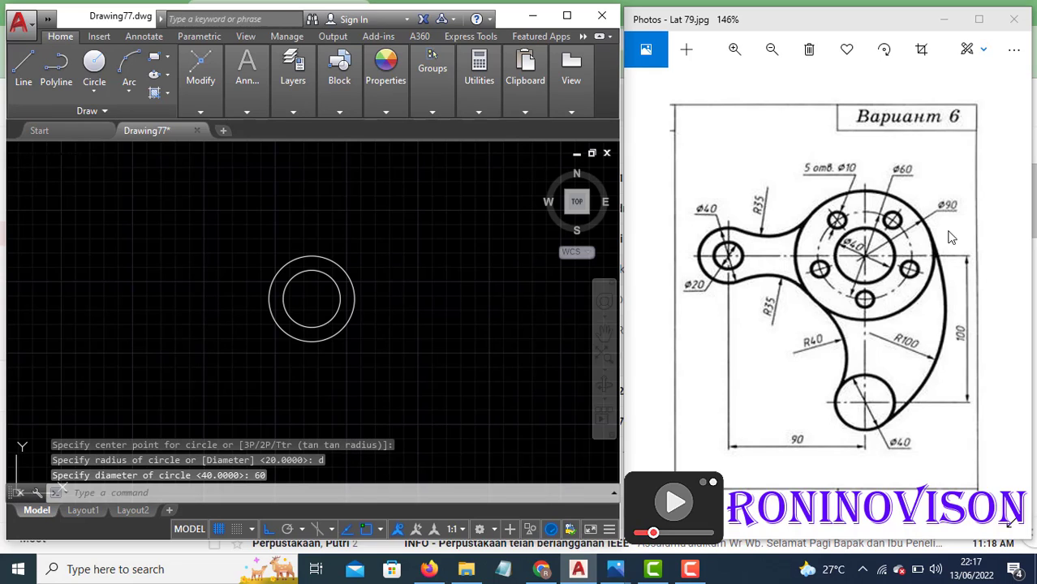
Draw a circle of diameter 90 on the same centre as the two existing circles
text(c)
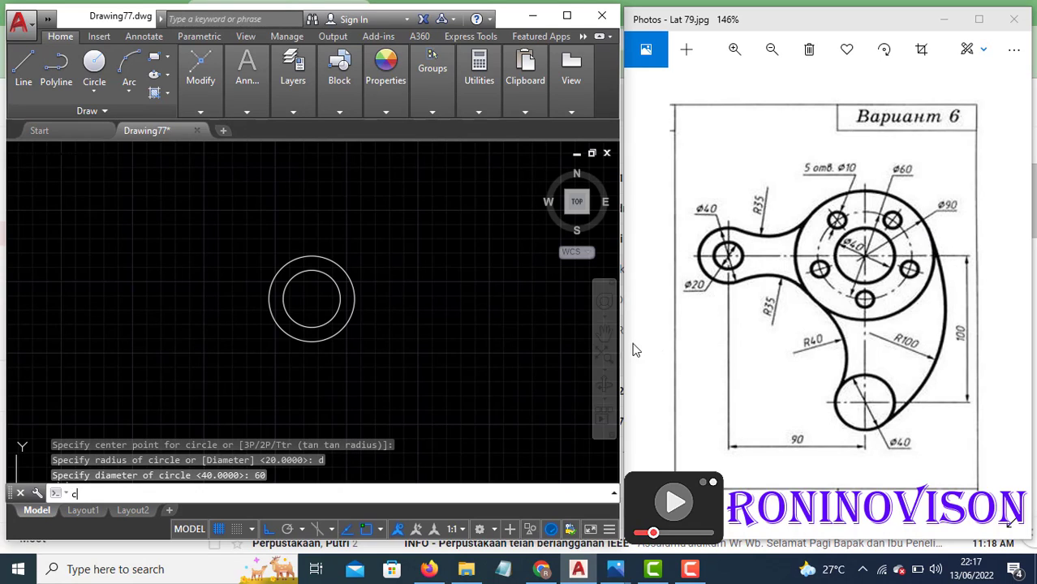
key(Return)
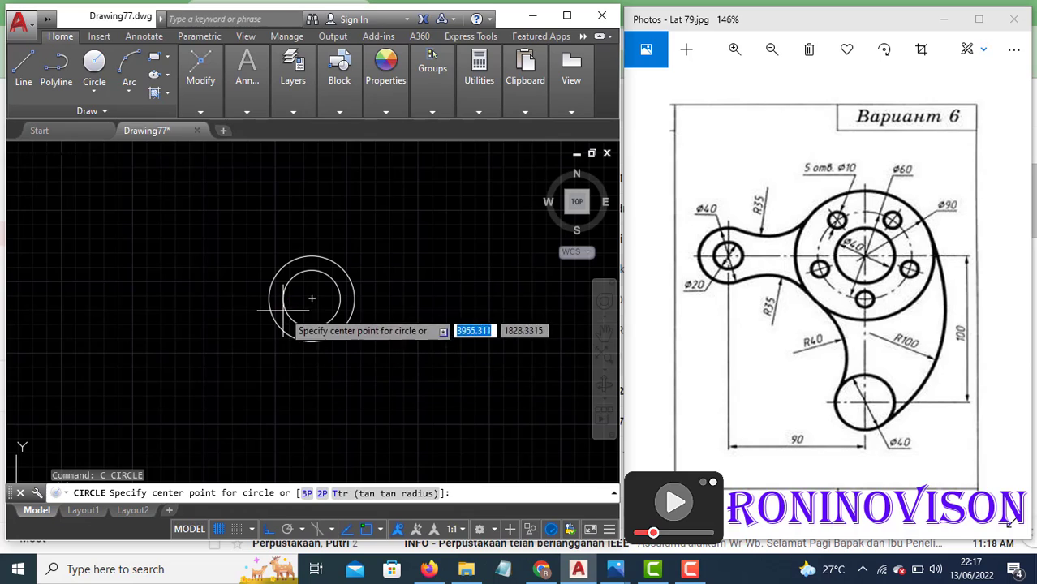
click(311, 300)
text(d)
key(Return)
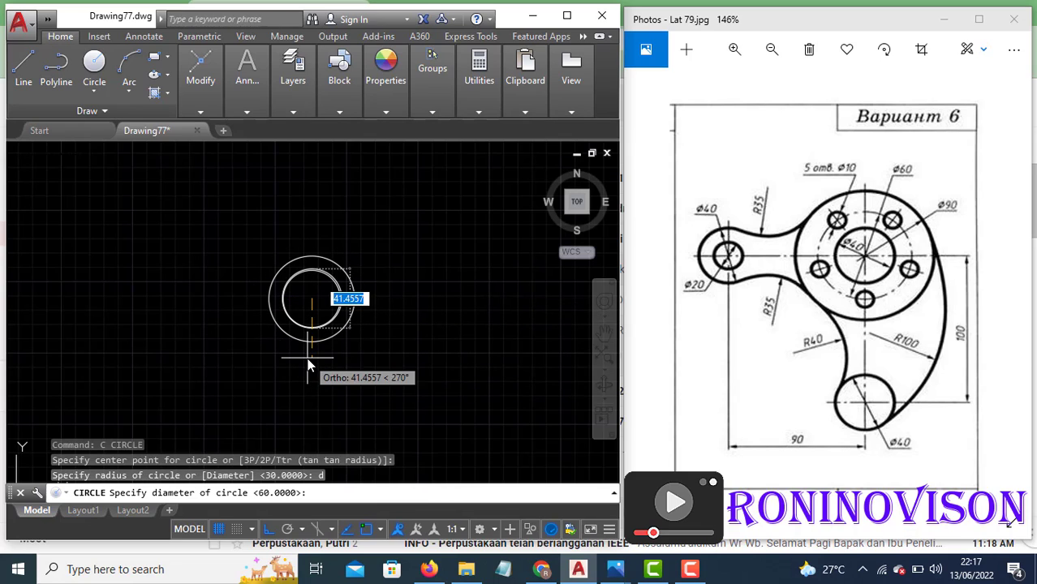
text(90)
key(Return)
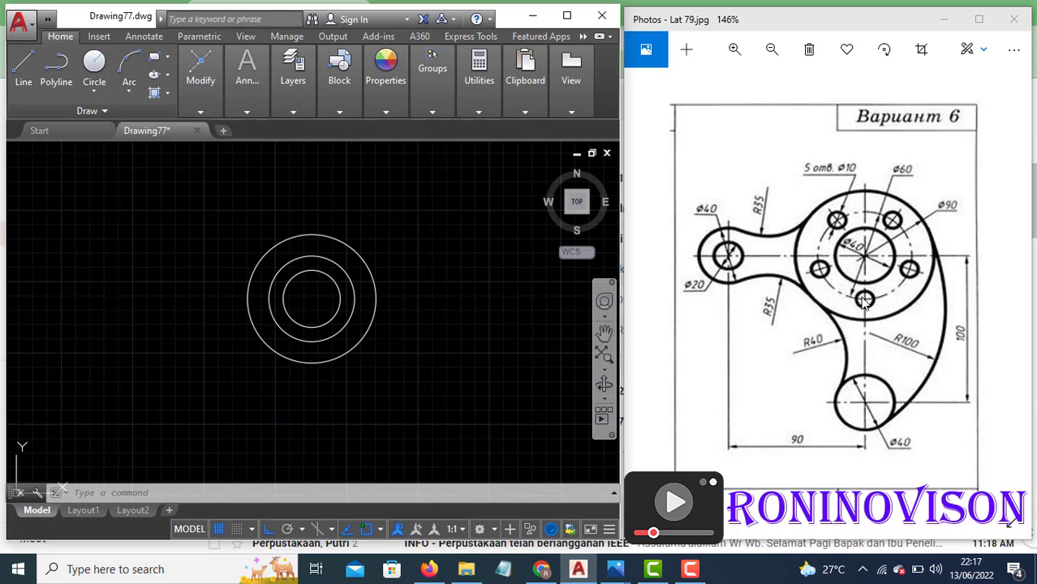
Draw a bolt-hole circle of diameter 10 centred on the bottom quadrant of the diameter 60 circle
text(c)
key(Return)
click(311, 341)
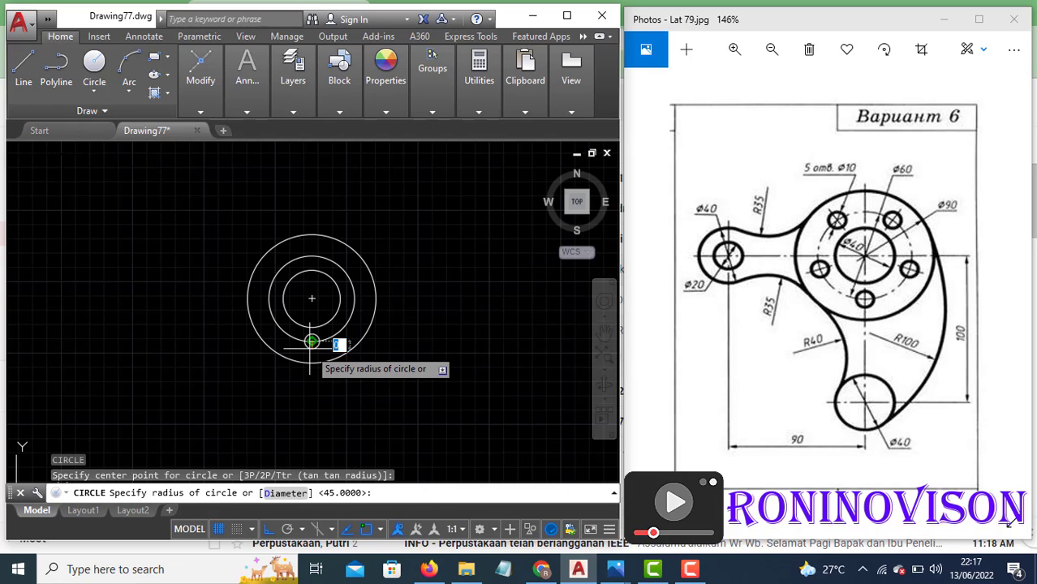
text(d)
key(Return)
text(10)
key(Return)
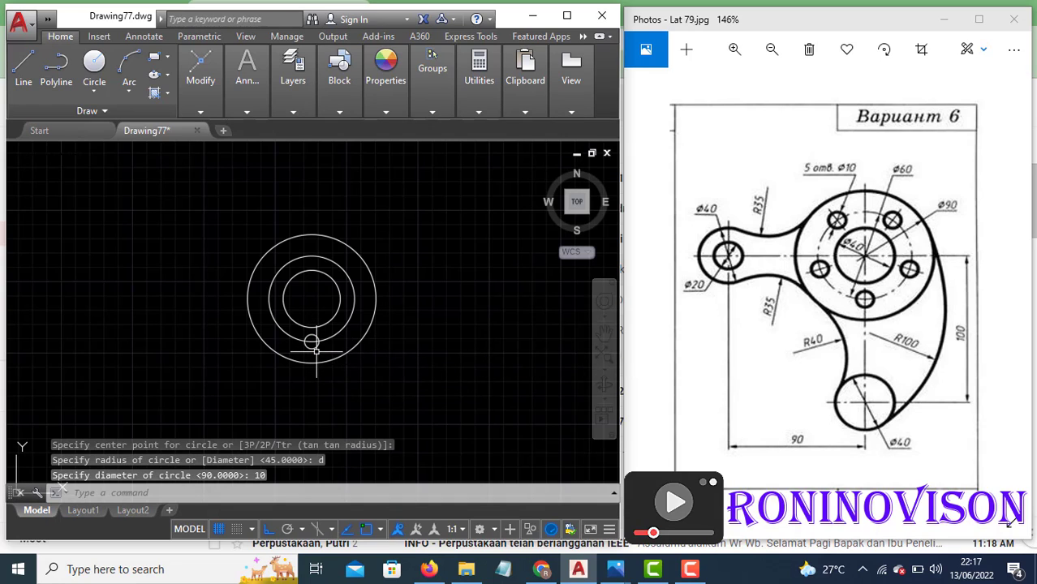
Create a polar array of the diameter 10 hole with 5 items around the centre of the concentric circles
text(a)
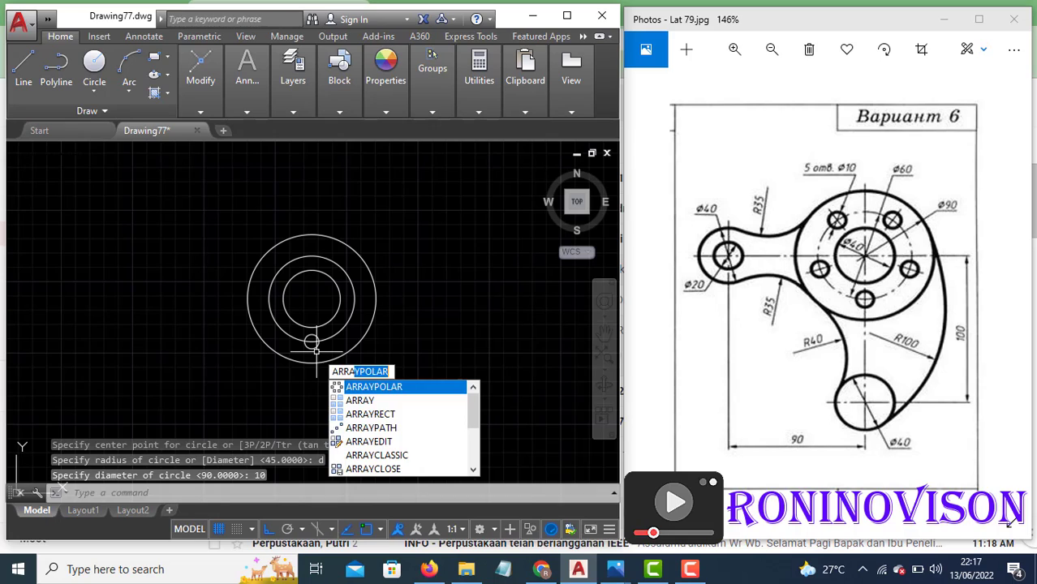
text(rra)
click(360, 388)
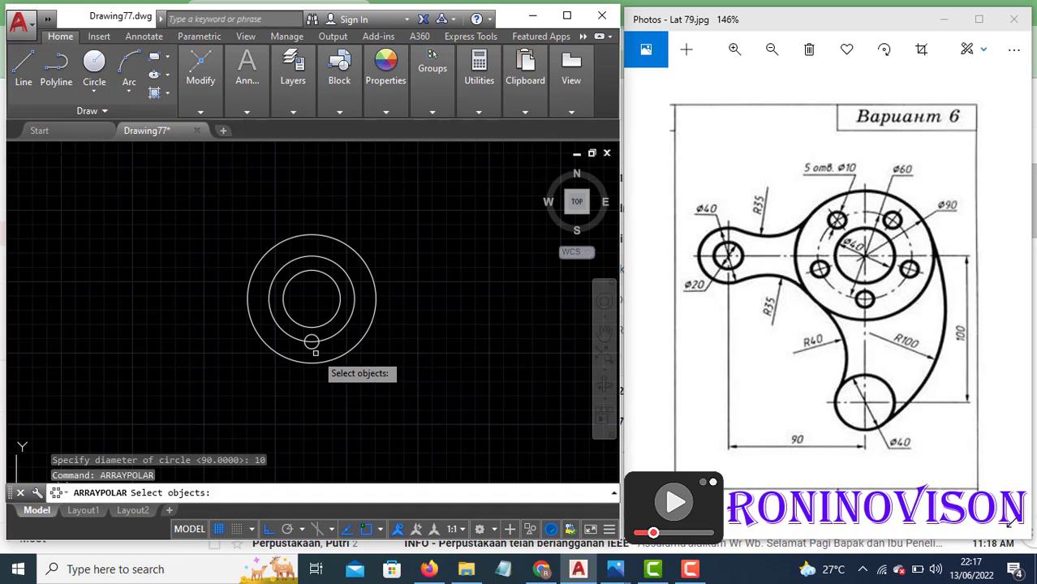
click(312, 342)
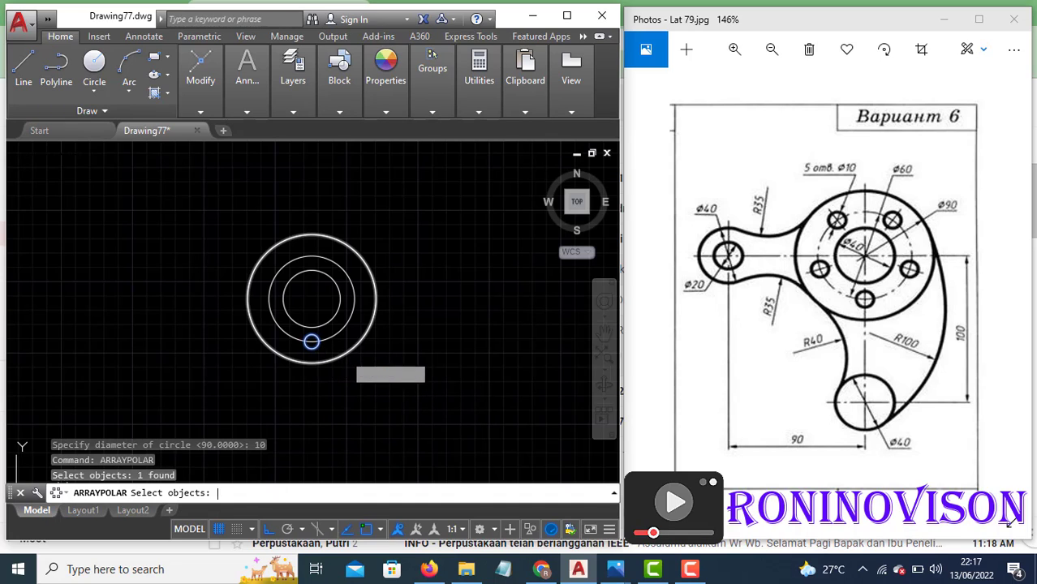
key(Return)
click(312, 298)
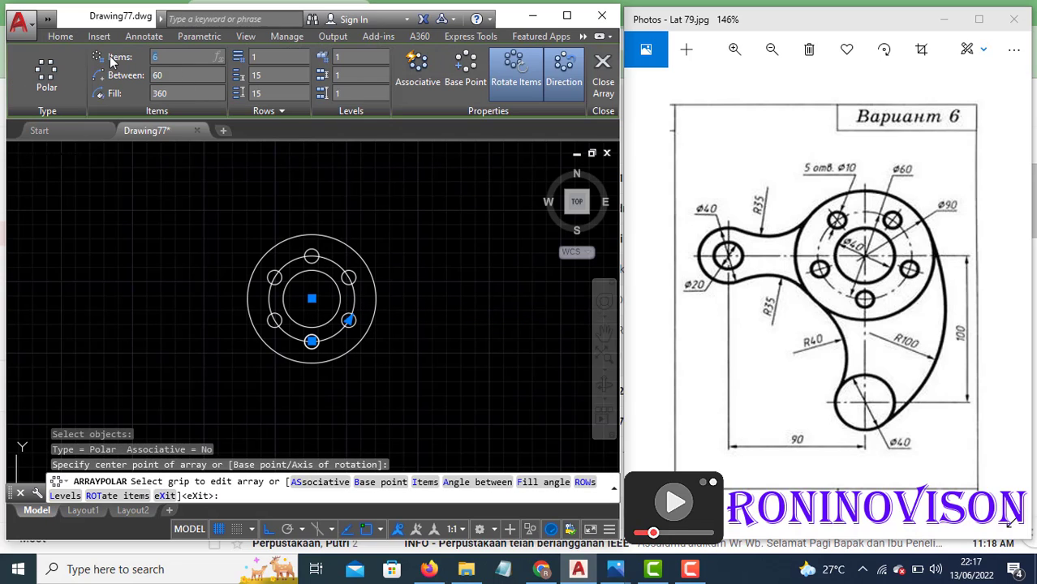
key(Return)
key(Return)
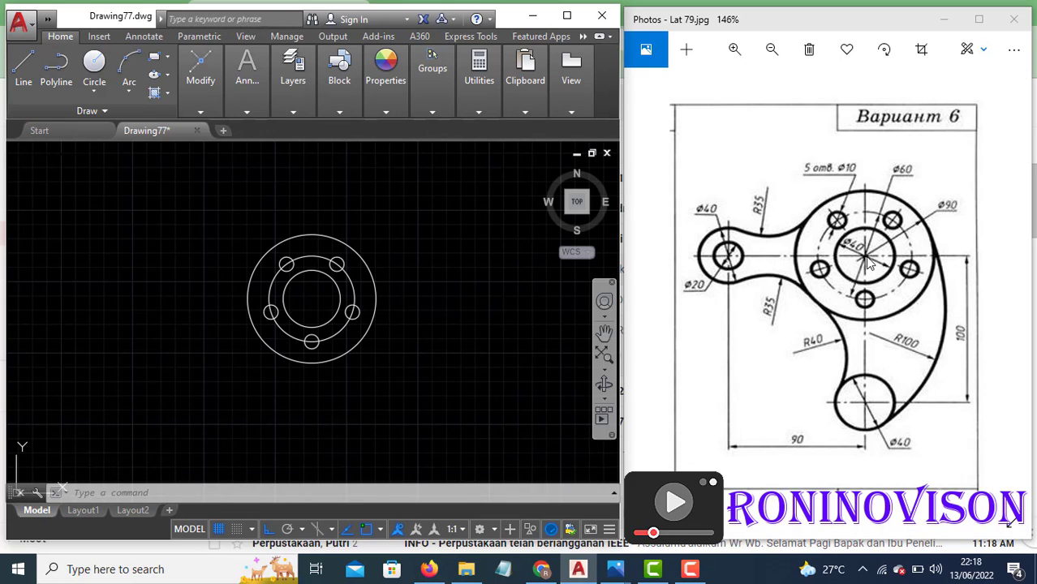
Draw a vertical line 100 long straight down from the centre of the concentric circles
text(l)
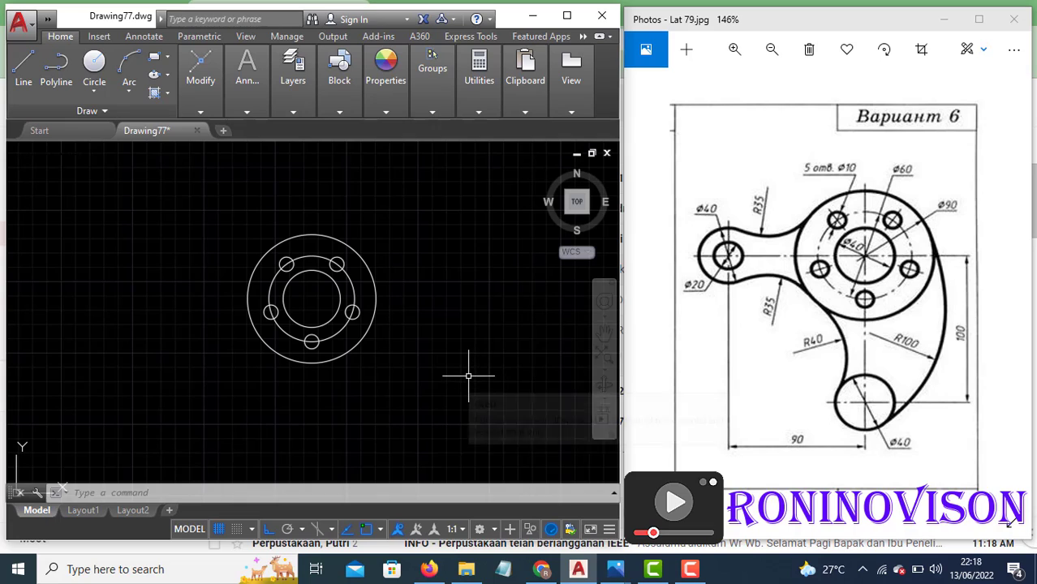
key(Return)
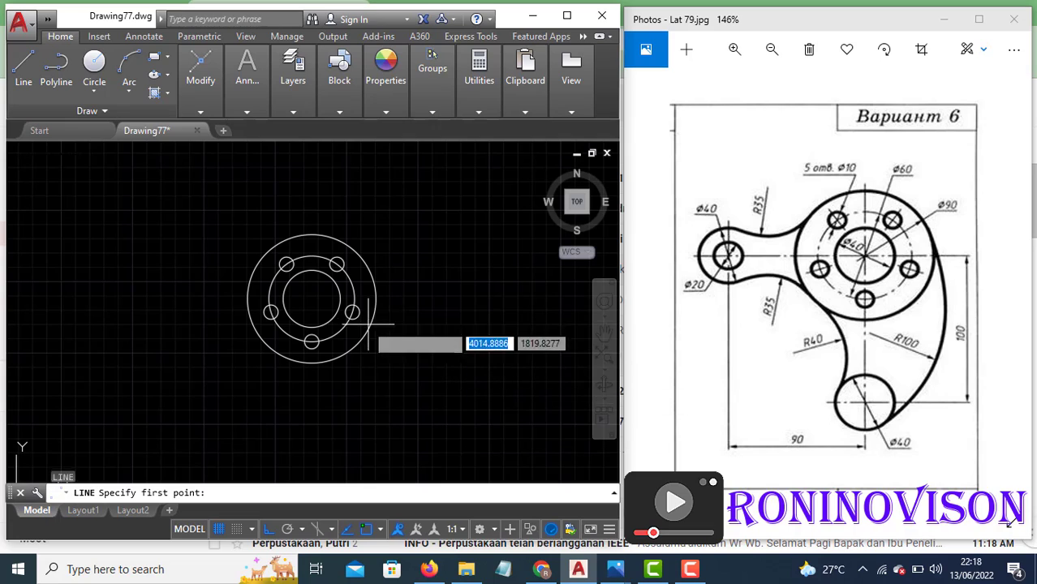
click(312, 298)
text(100)
key(Return)
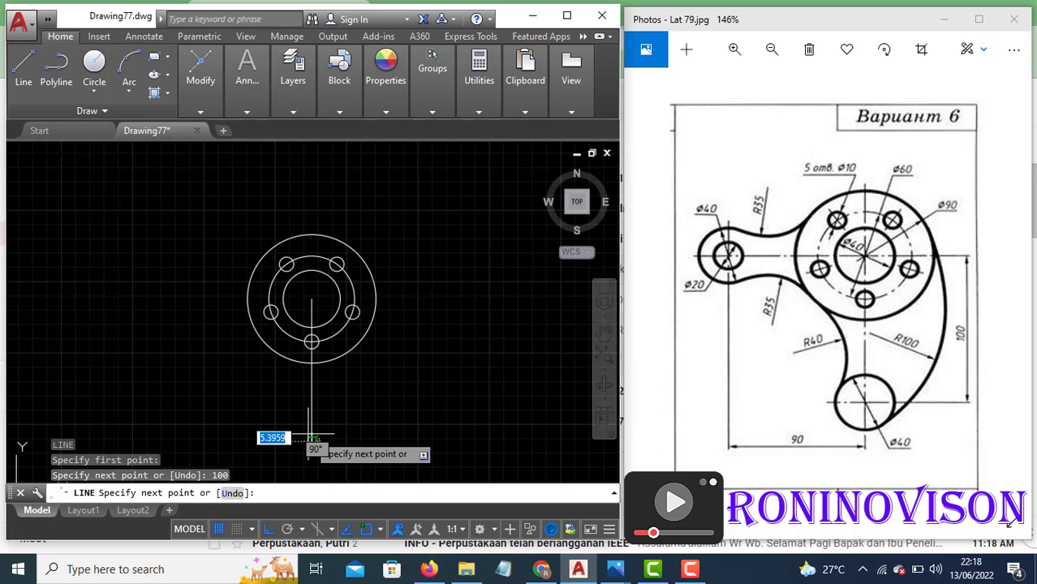
key(Return)
Draw a horizontal line 90 long to the left from the centre of the concentric circles
key(Return)
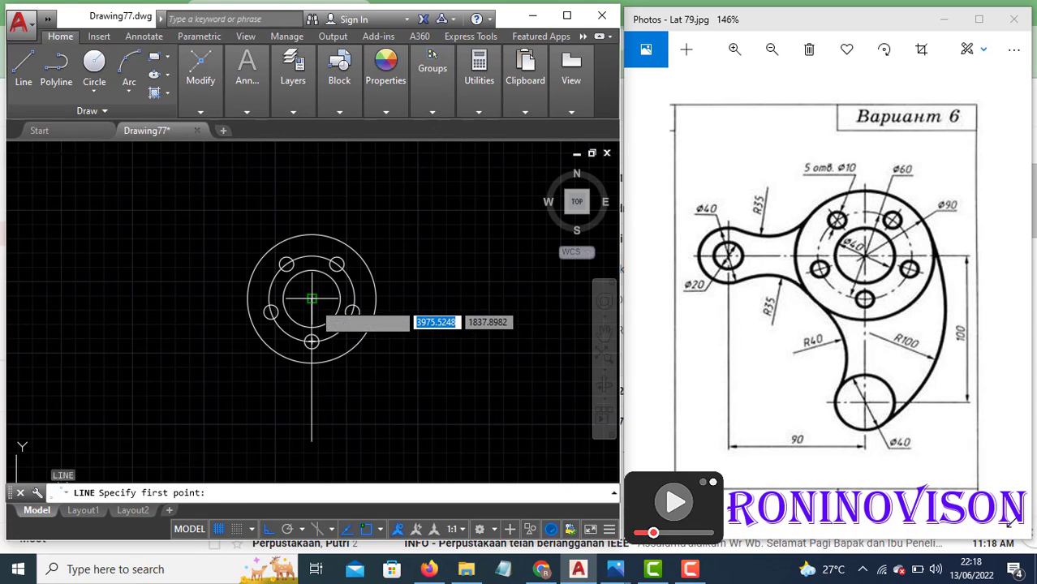
click(311, 297)
text(90)
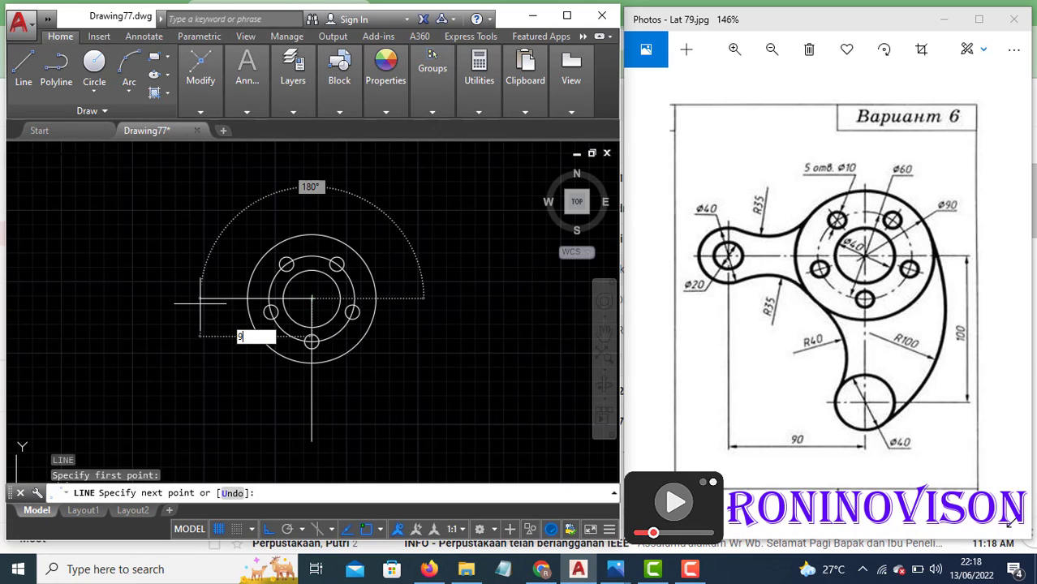
key(Return)
key(Return)
Draw a circle of diameter 40 centred on the lower end of the vertical line
mouse_move(312, 321)
middle_down()
mouse_move(308, 298)
mouse_move(330, 291)
middle_up()
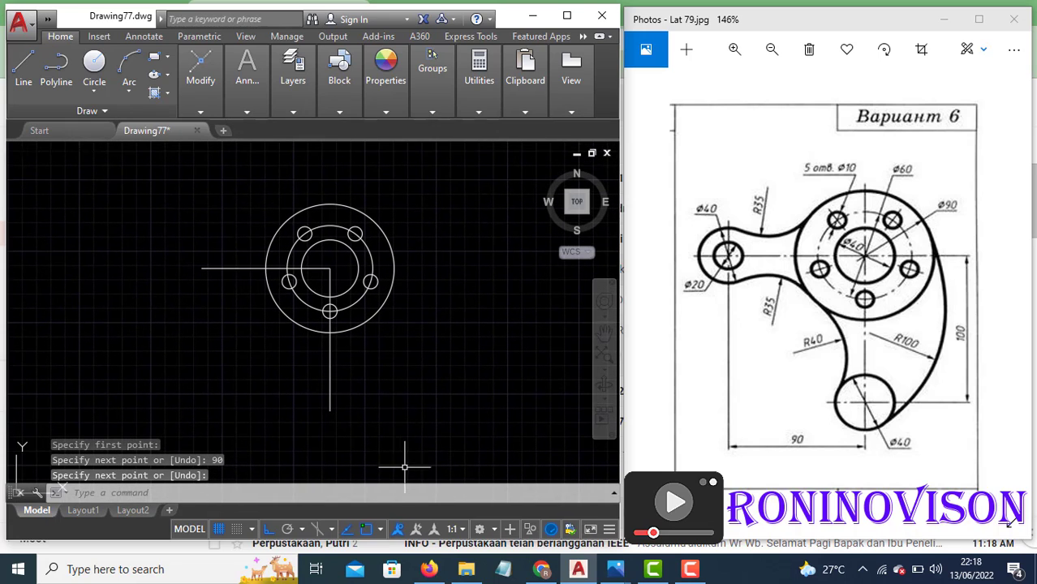
text(c)
key(Return)
click(329, 411)
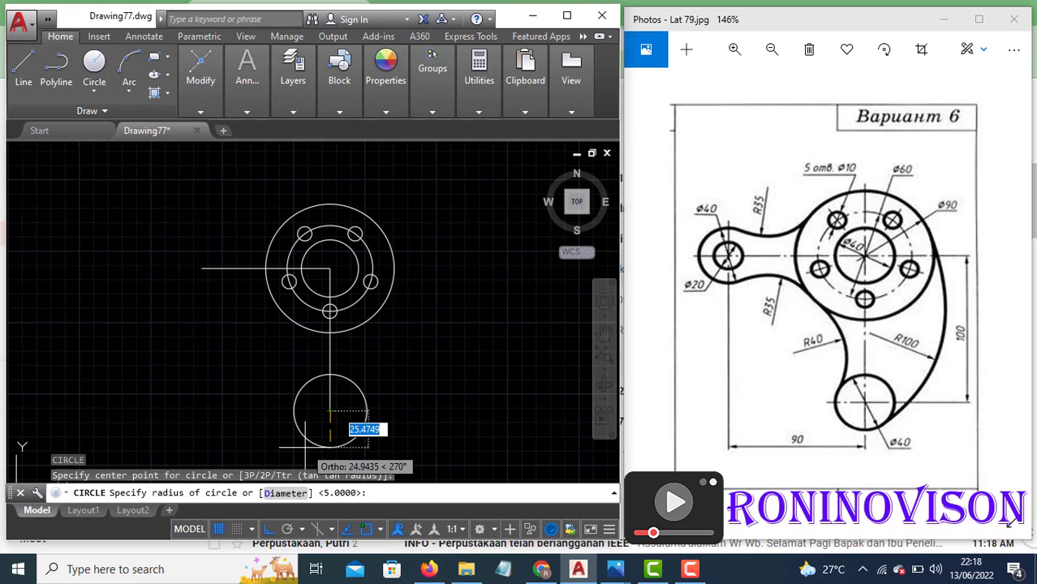
text(d)
key(Return)
text(40)
key(Return)
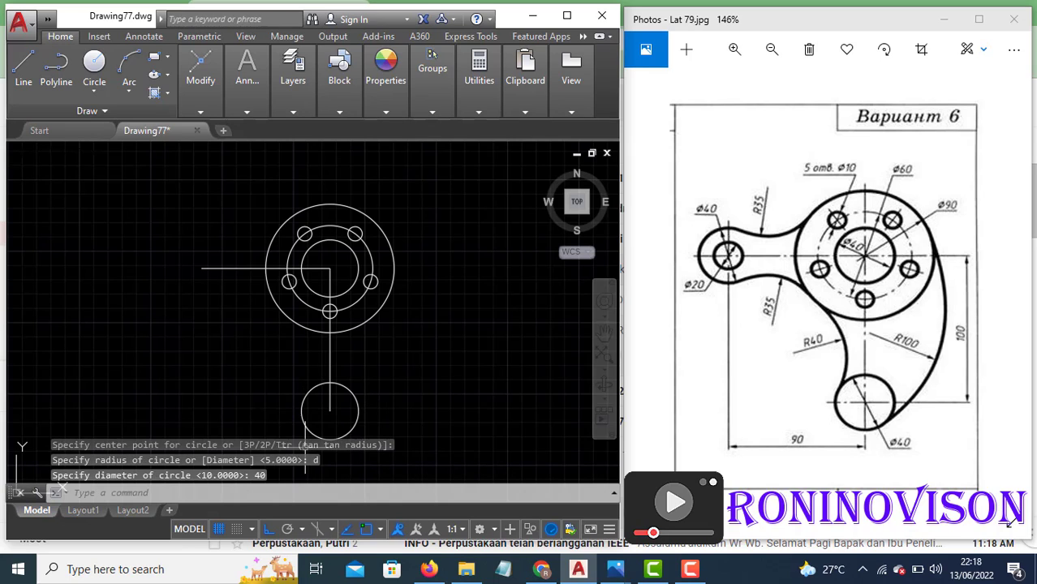
Draw a circle of diameter 20 centred on the left end of the horizontal line
text(c)
key(Return)
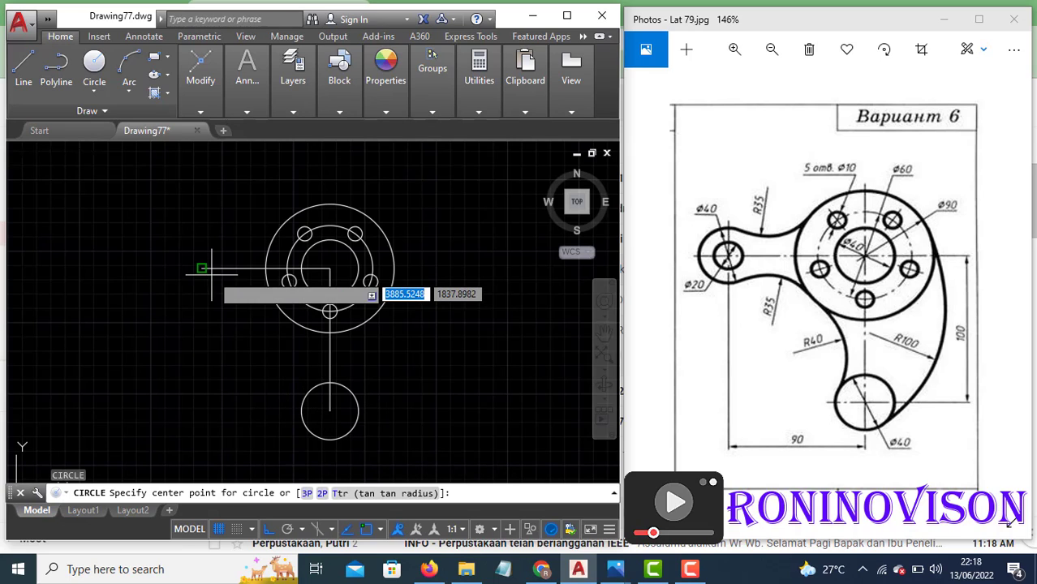
click(201, 267)
text(d)
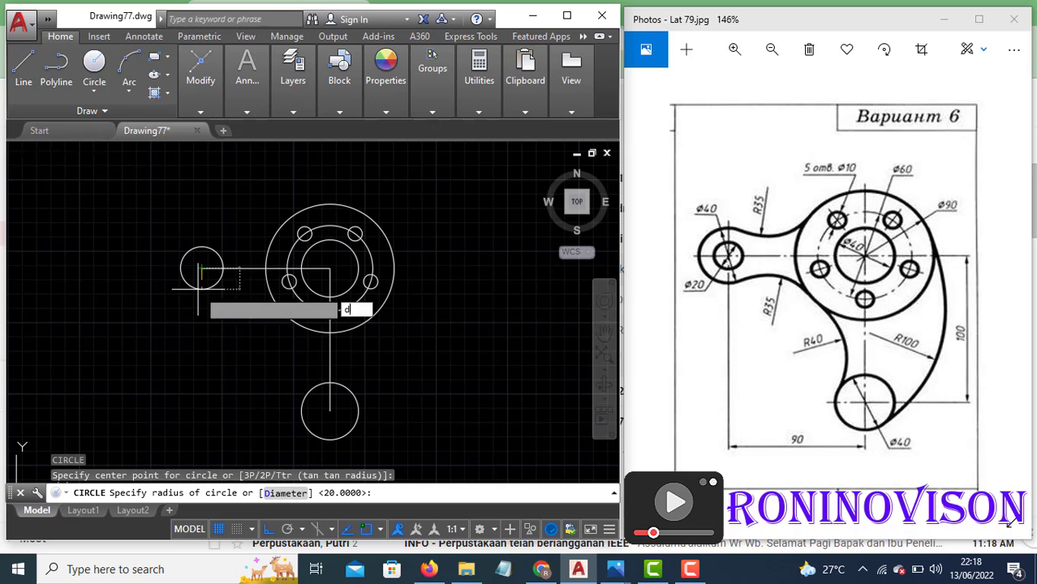
key(Return)
text(20)
key(Return)
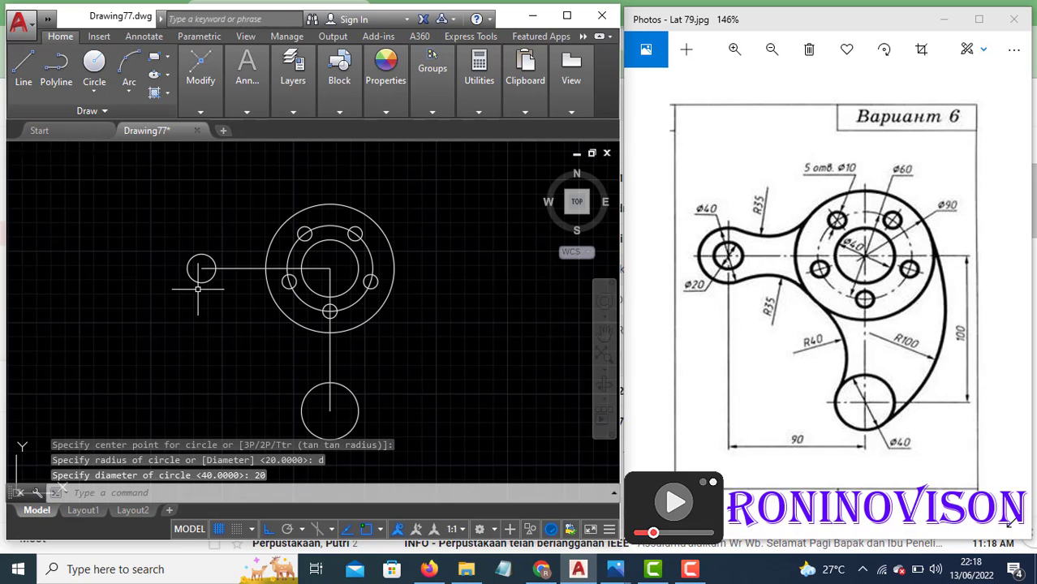
Draw a circle of diameter 40 concentric with the diameter 20 circle at the horizontal line's left end
text(c)
key(Return)
click(201, 268)
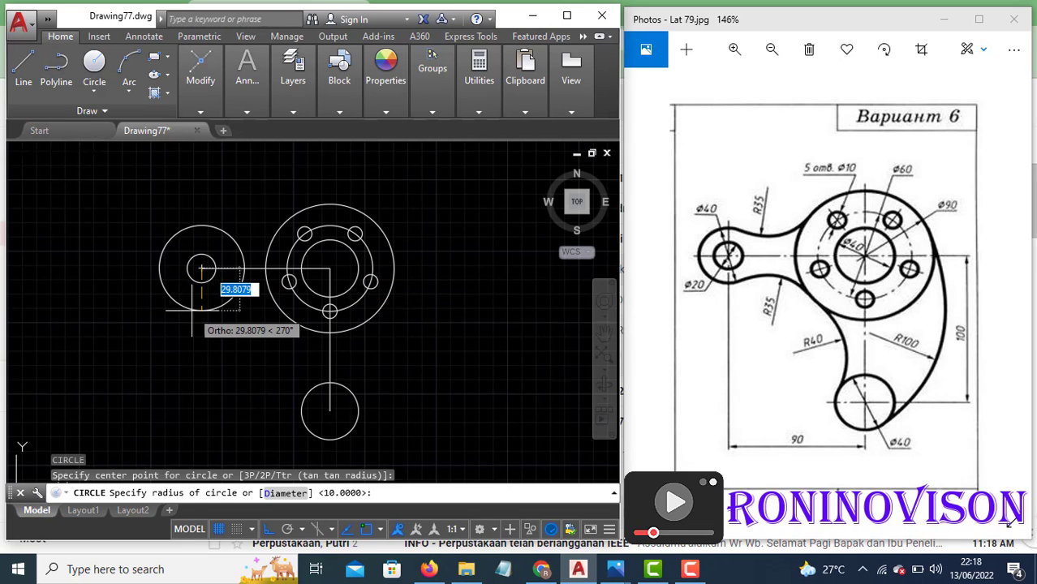
text(d)
key(Return)
text(40)
key(Return)
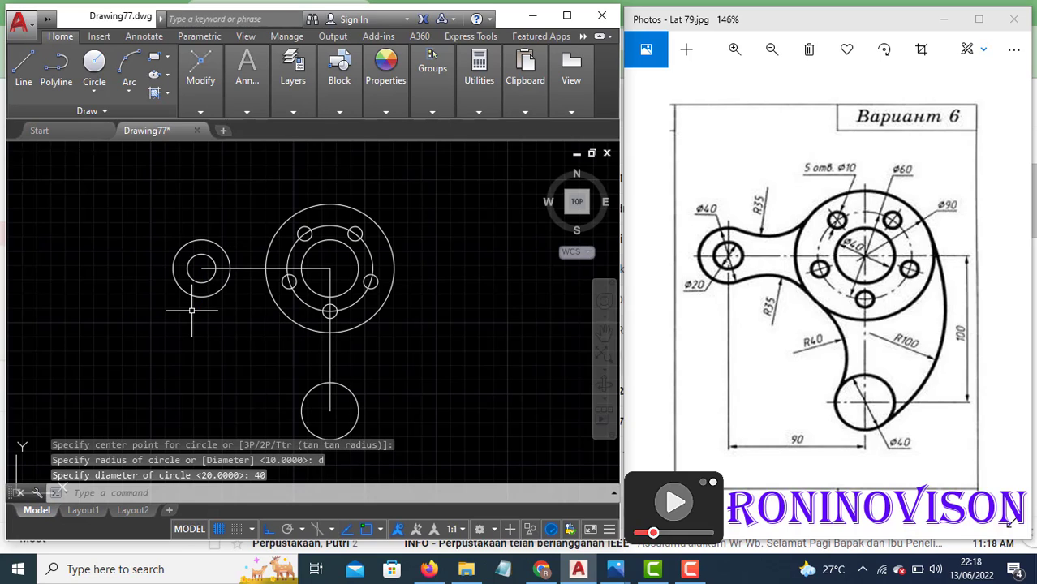
Erase the horizontal and vertical construction lines running from the hub centre to the two bosses
click(336, 279)
click(323, 266)
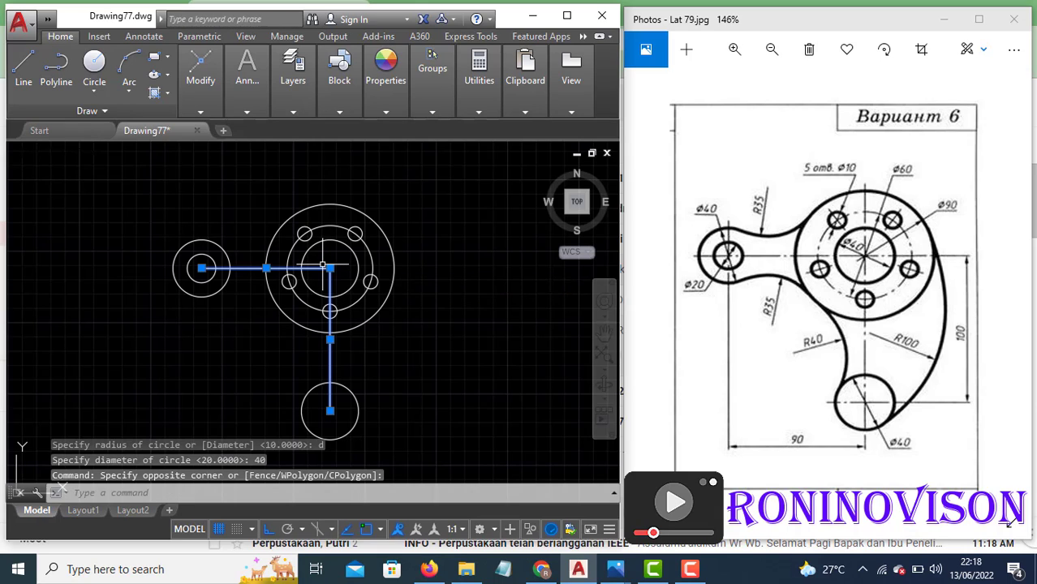
text(E)
key(Return)
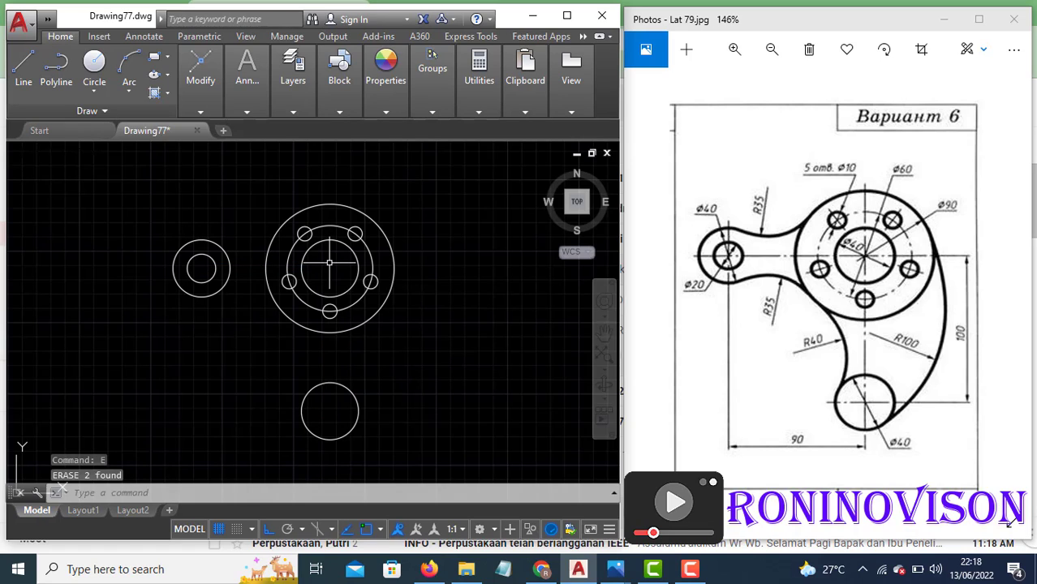
Draw a radius 35 circle tangent to the upper sides of the side boss's outer circle and the hub's outer circle
text(c)
key(Return)
text(ttr)
key(Return)
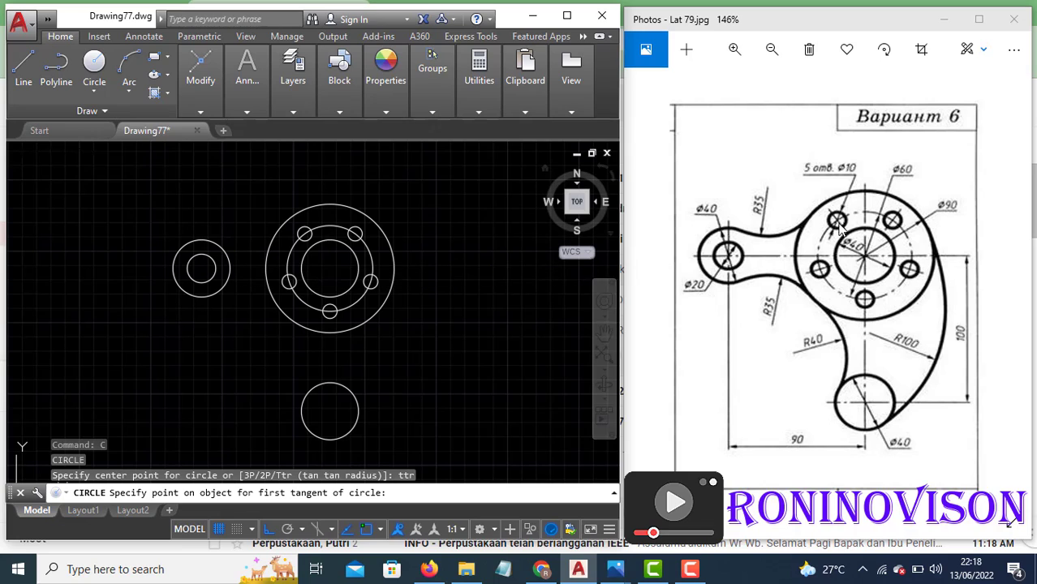
click(222, 246)
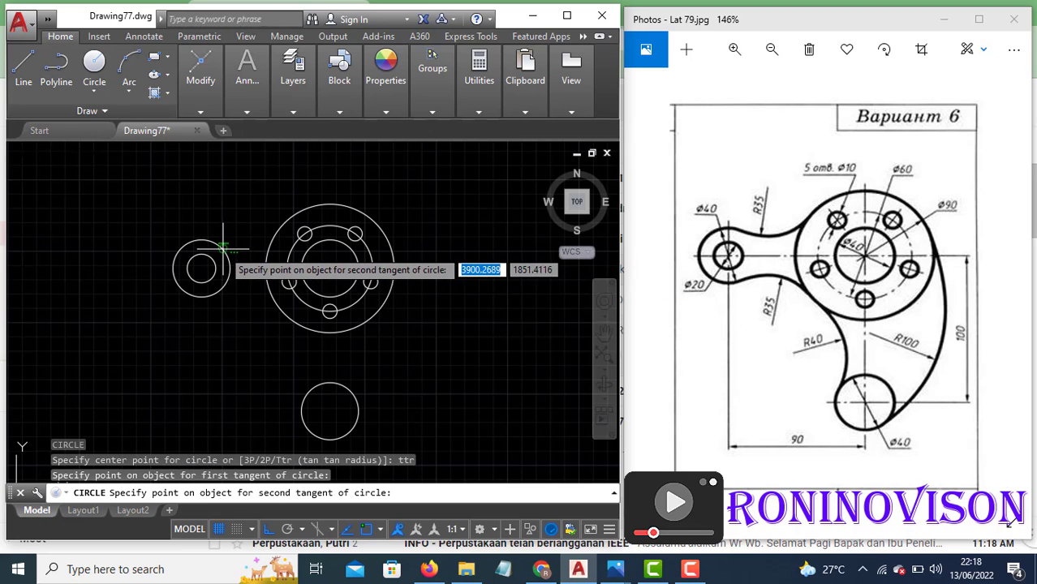
click(264, 243)
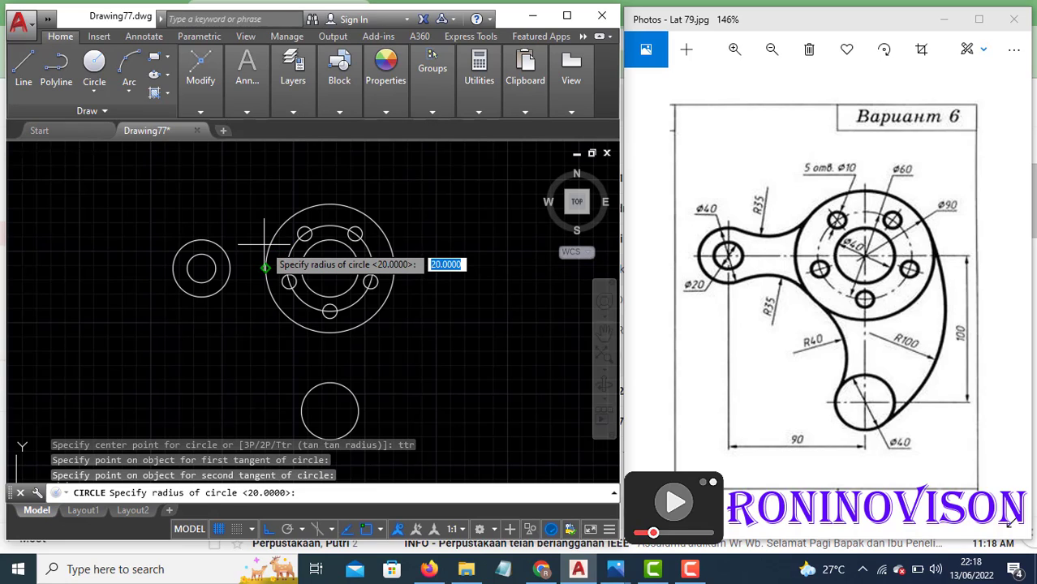
text(35)
key(Return)
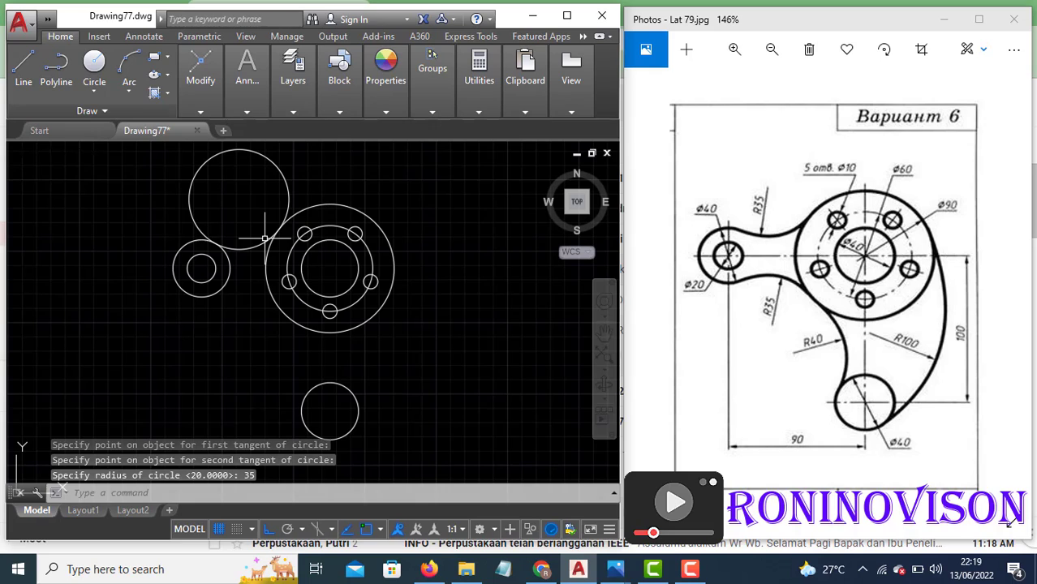
Trim the upper radius 35 circle down to the arc joining the side boss and the hub
text(tr)
key(Return)
key(Return)
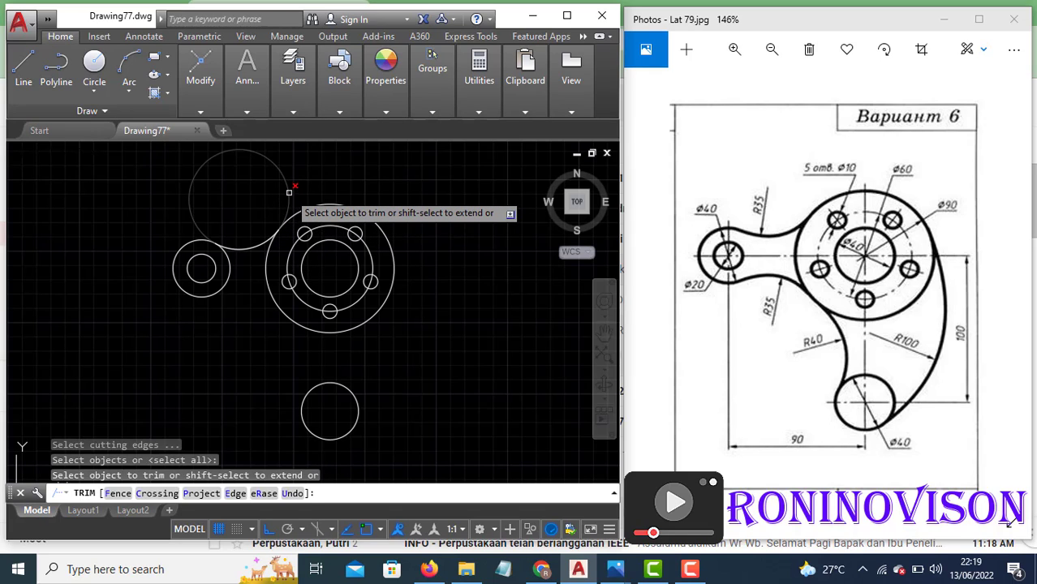
click(289, 192)
key(Escape)
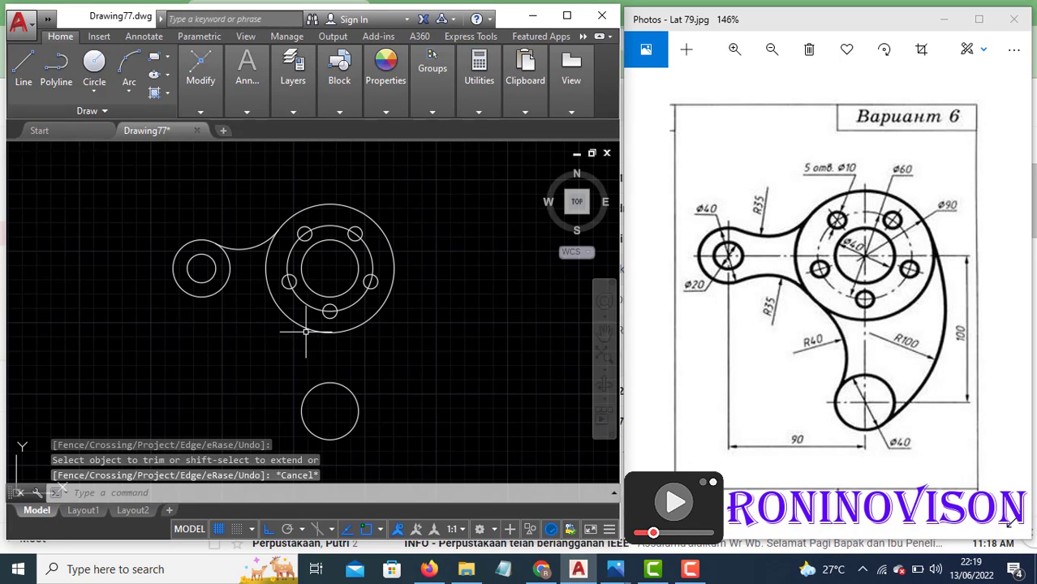
Draw a radius 35 circle tangent to the lower sides of the side boss's outer circle and the hub's outer circle
text(c)
key(Return)
text(tt)
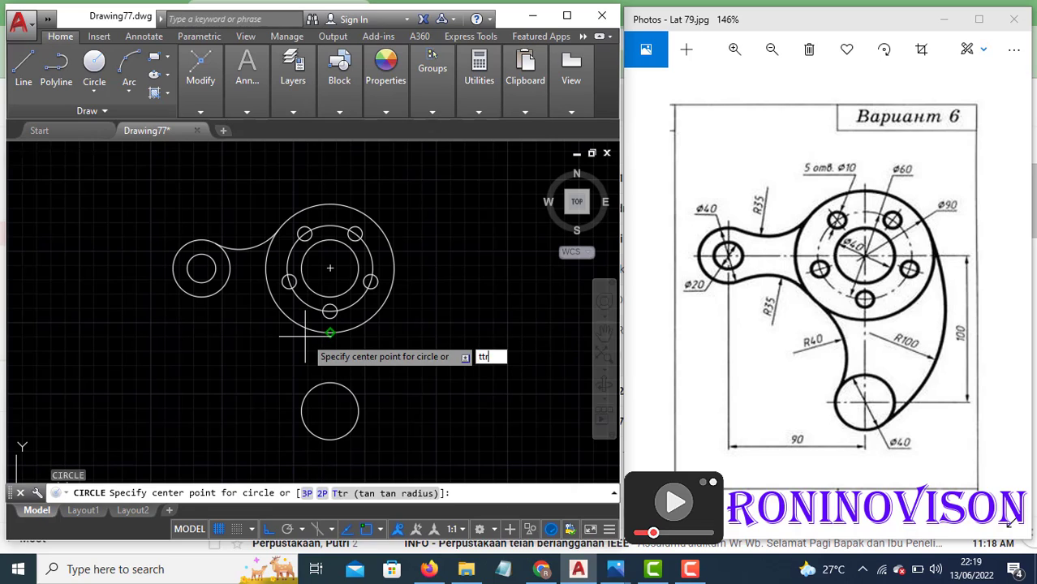
text(r)
key(Return)
click(230, 286)
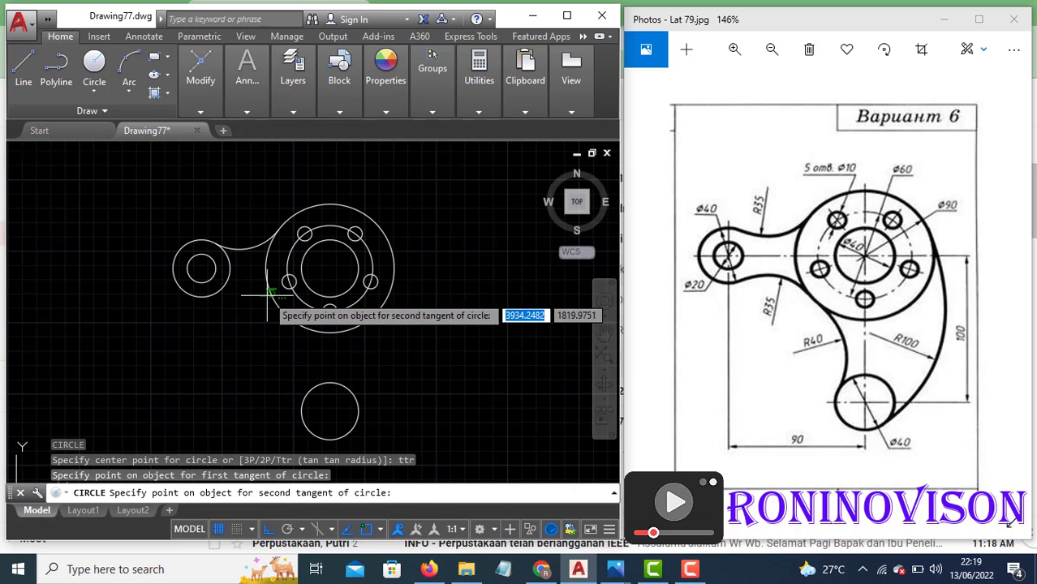
click(269, 293)
text(35)
key(Return)
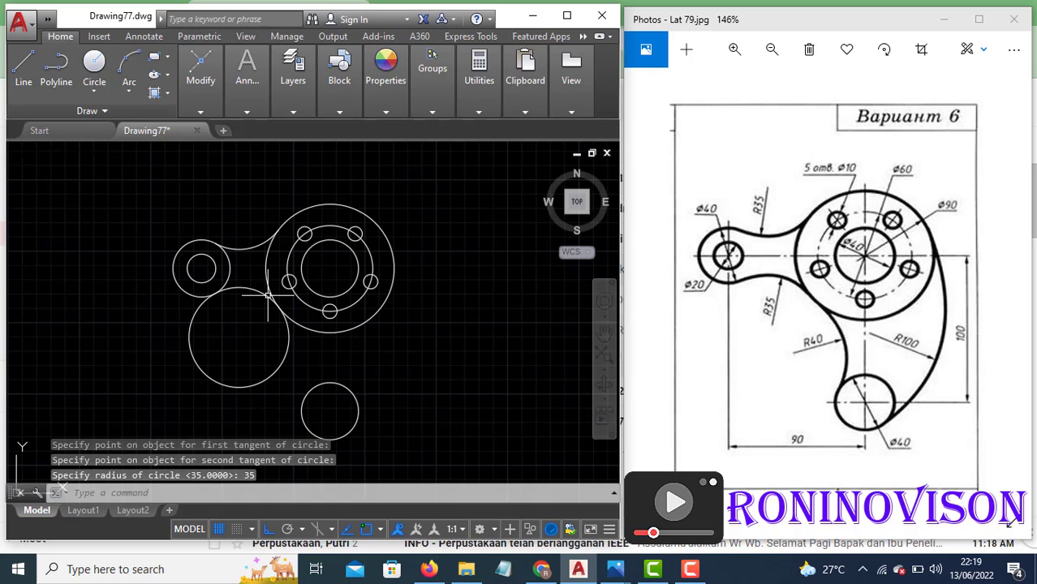
Trim the lower radius 35 circle down to the arc joining the side boss and the hub
text(tr)
key(Return)
key(Return)
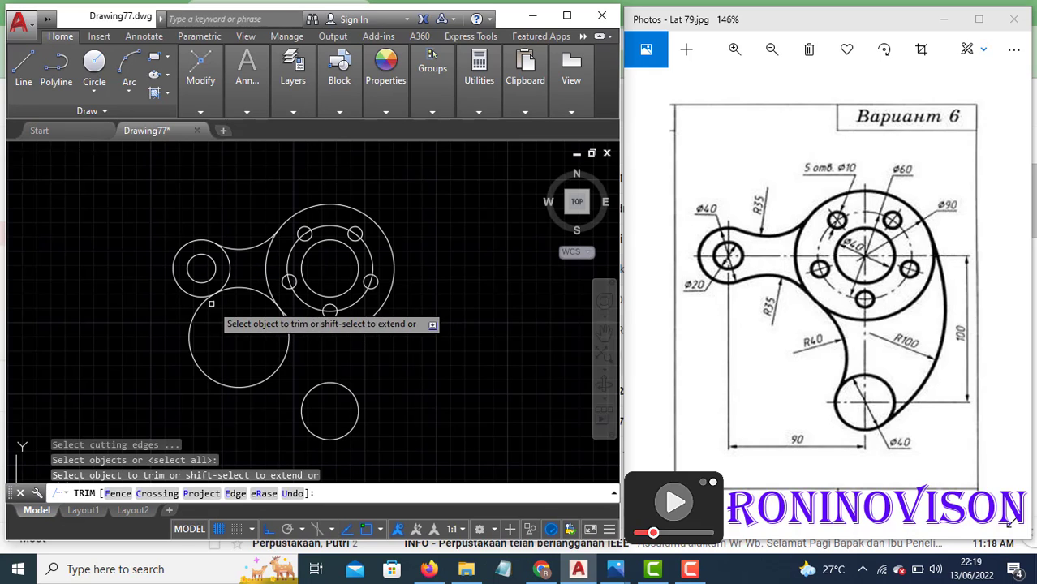
click(208, 305)
key(Escape)
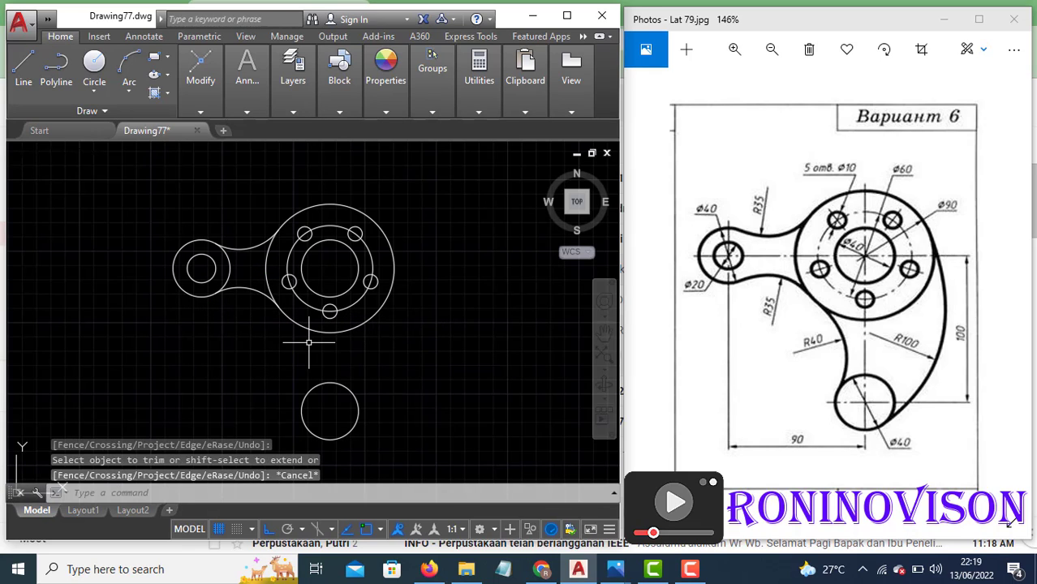
Trim away the part of the side boss's outer circle lying between the two radius 35 arcs
text(tr)
key(Return)
key(Return)
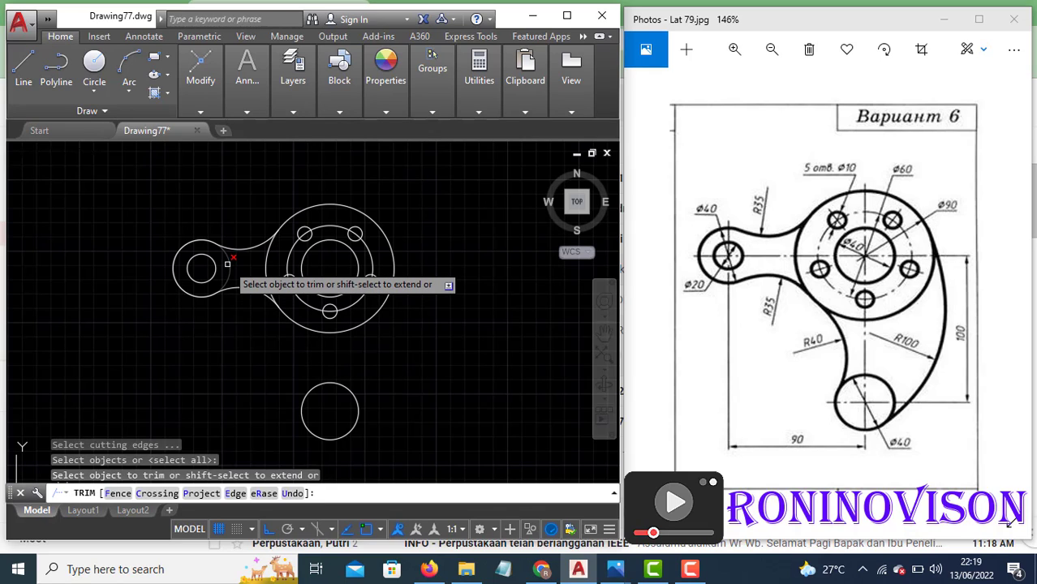
key(Escape)
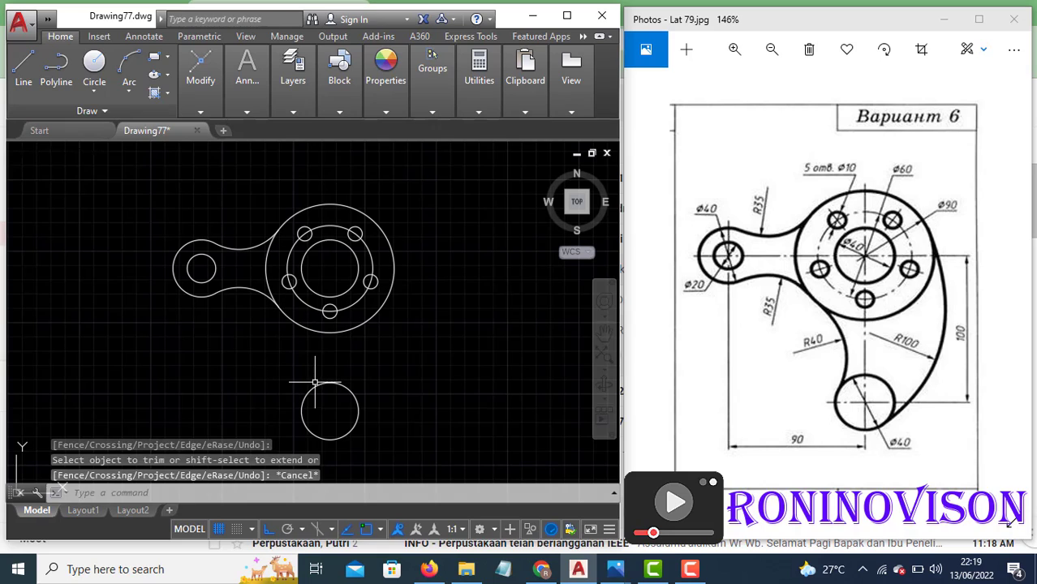
Draw a radius 40 circle tangent to the left sides of the lower boss circle and the hub's outer circle
text(c)
key(Return)
text(ttr)
key(Return)
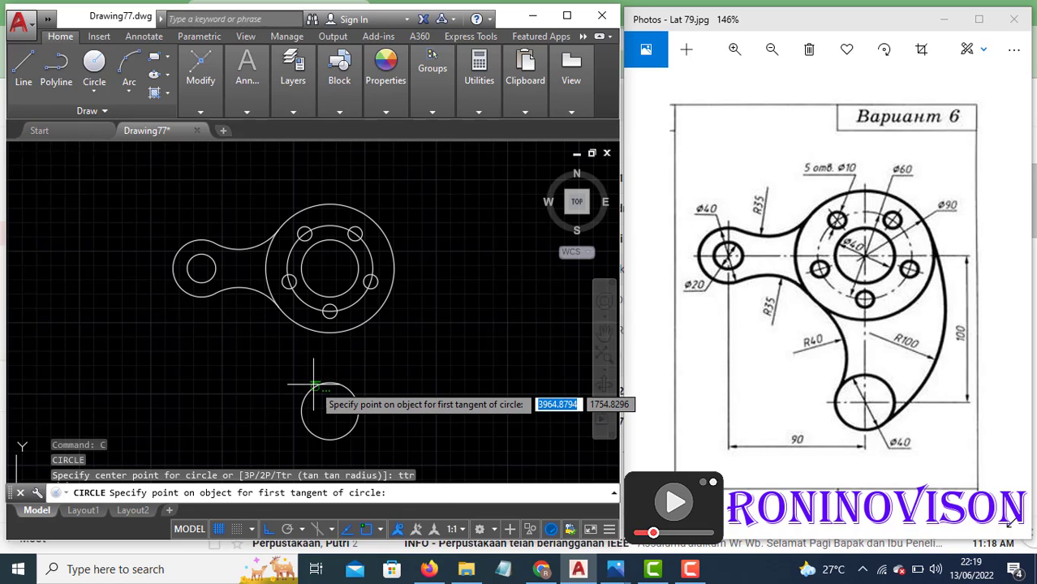
click(309, 386)
click(311, 330)
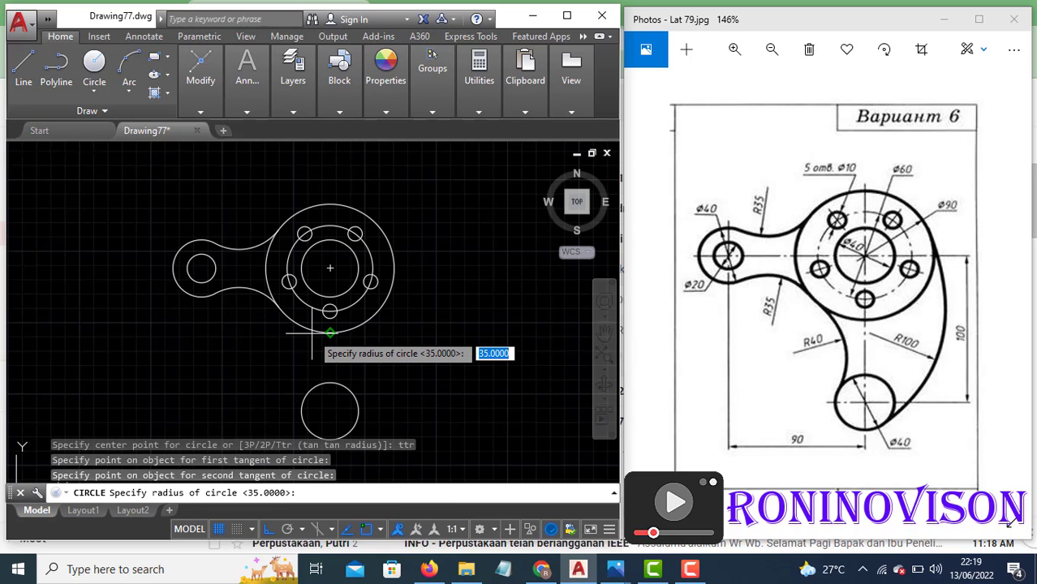
text(40)
key(Return)
Trim the radius 40 circle down to the arc connecting the hub to the lower boss
text(tr)
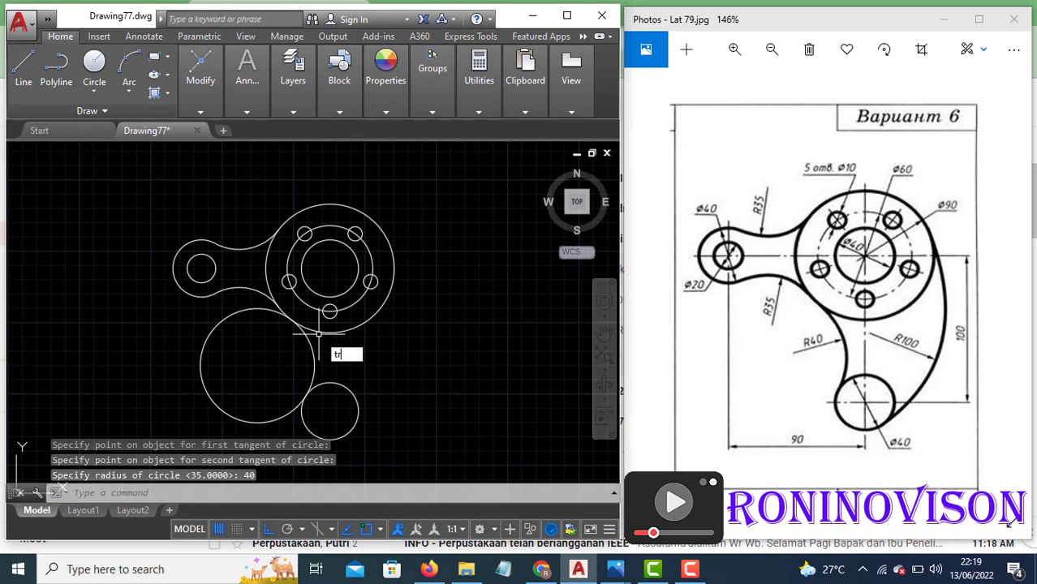
key(Return)
key(Return)
click(263, 309)
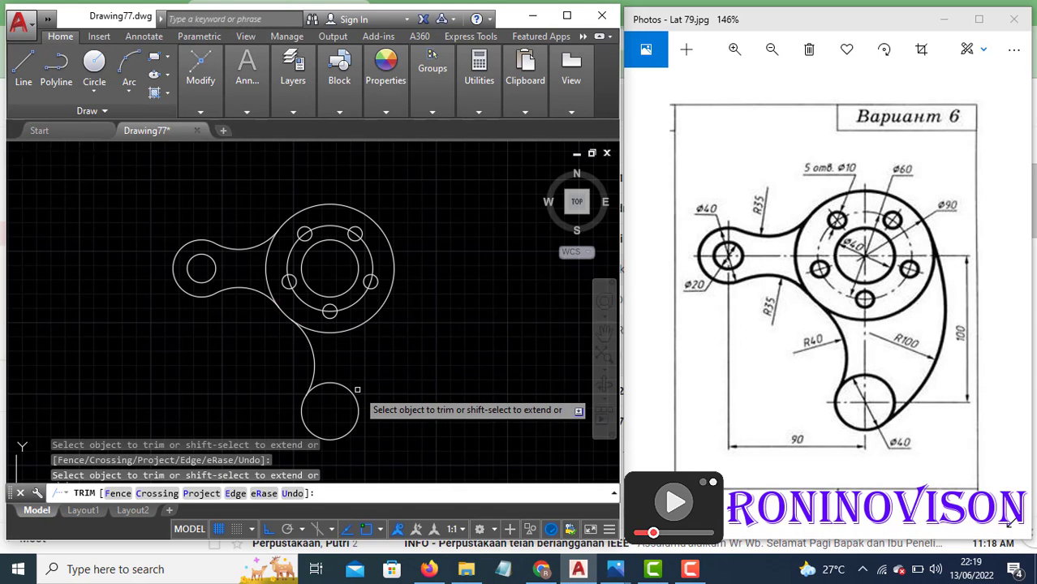
key(Escape)
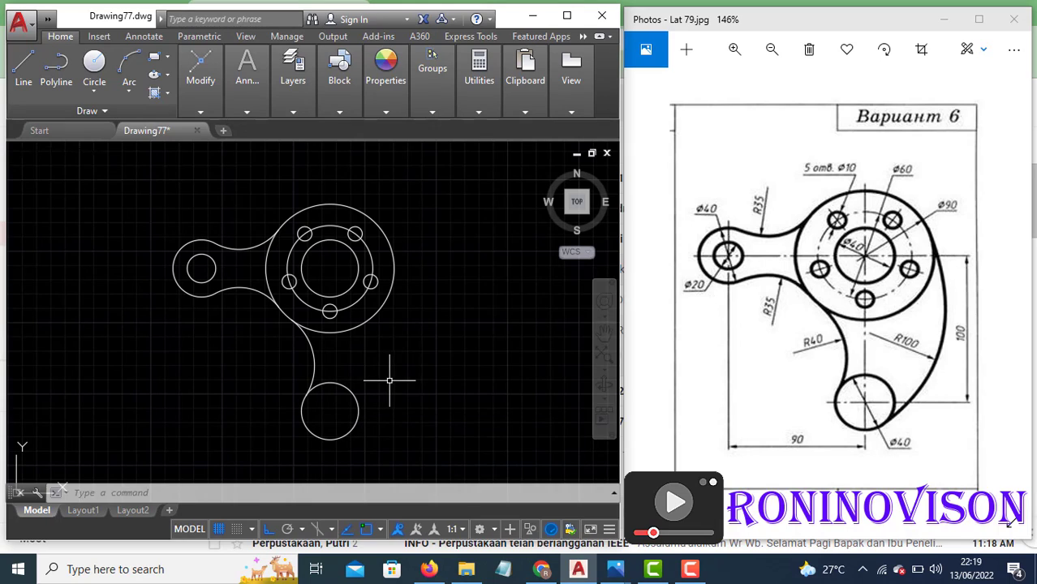
Try a radius 100 tangent circle enclosing the lower boss and the hub's outer circle, and undo it
text(c)
key(Return)
text(ttr)
key(Return)
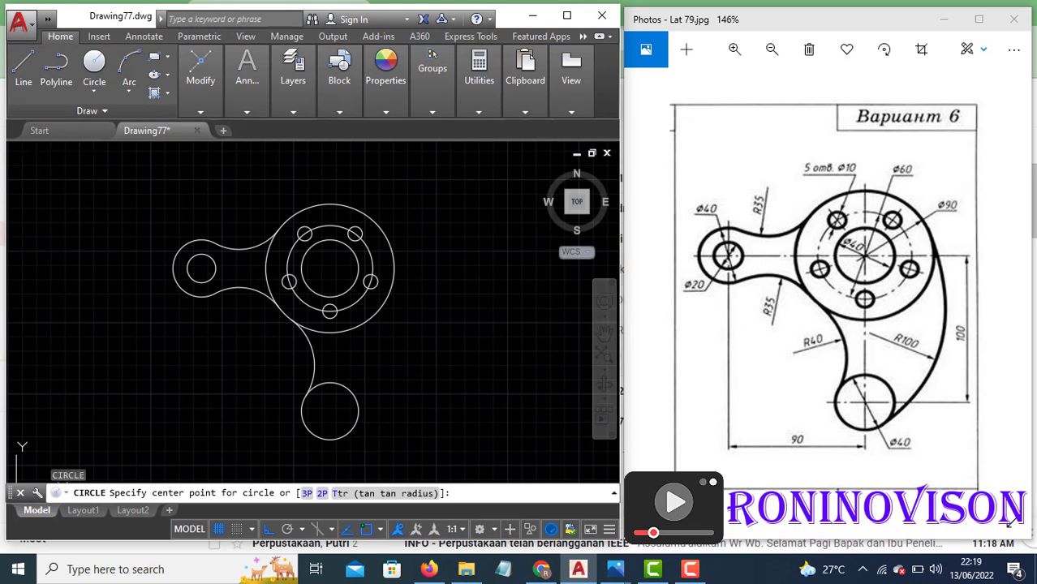
click(335, 434)
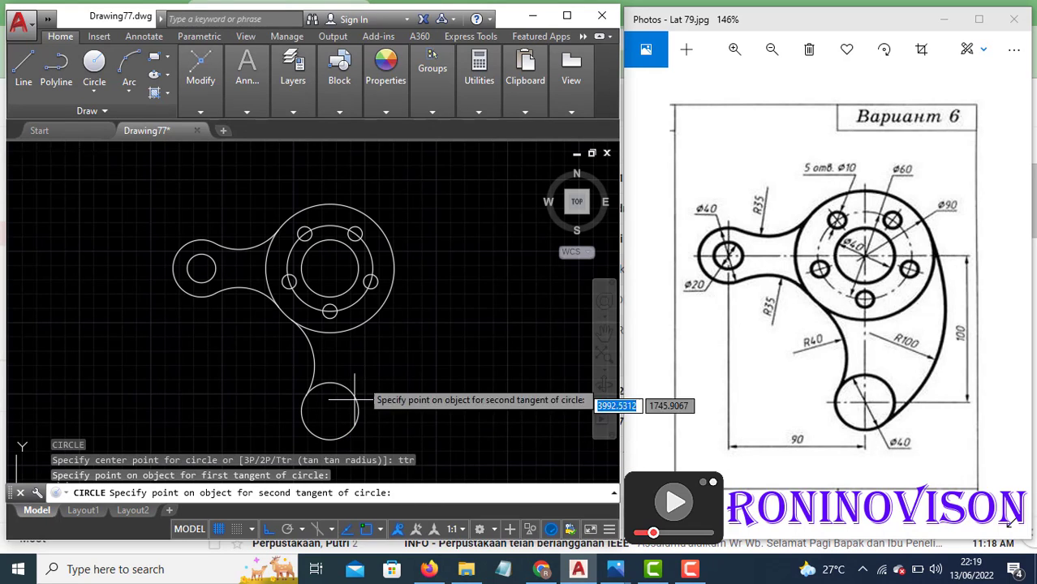
click(386, 239)
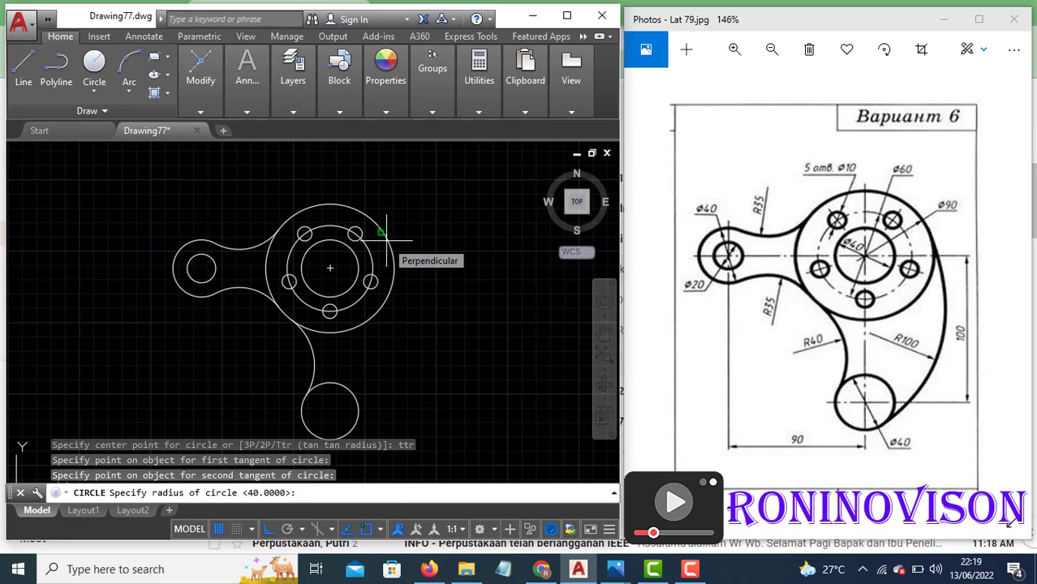
key(Return)
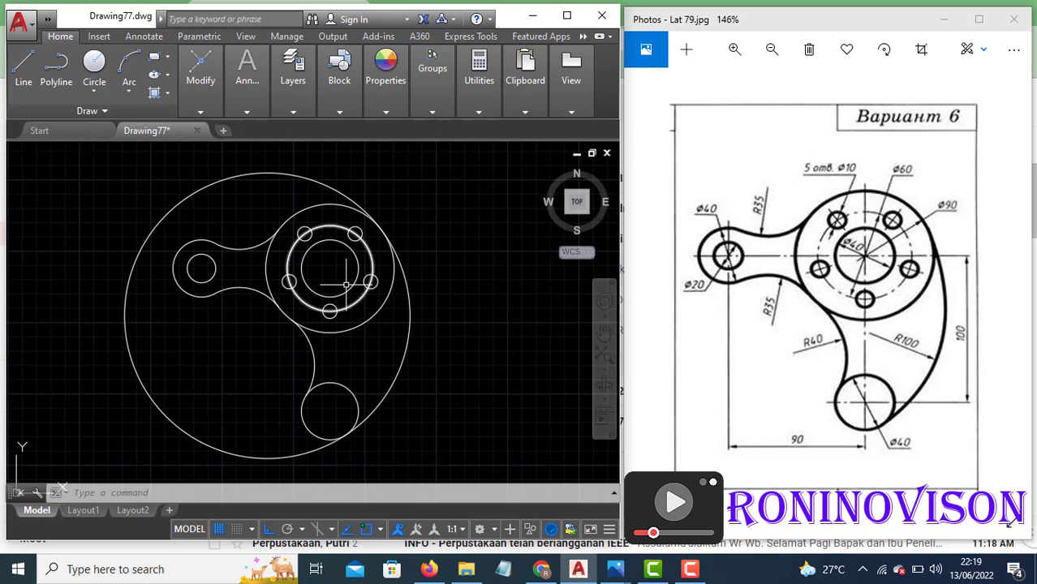
key(ctrl+z)
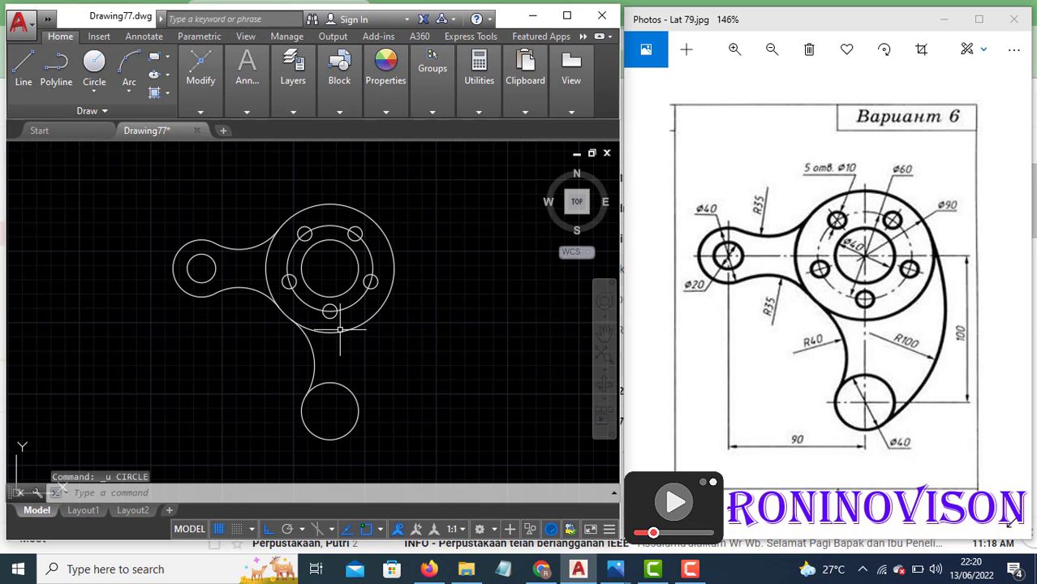
Draw a radius 100 circle tangent to the top of the lower boss circle and the bottom of the hub's outer circle
key(Return)
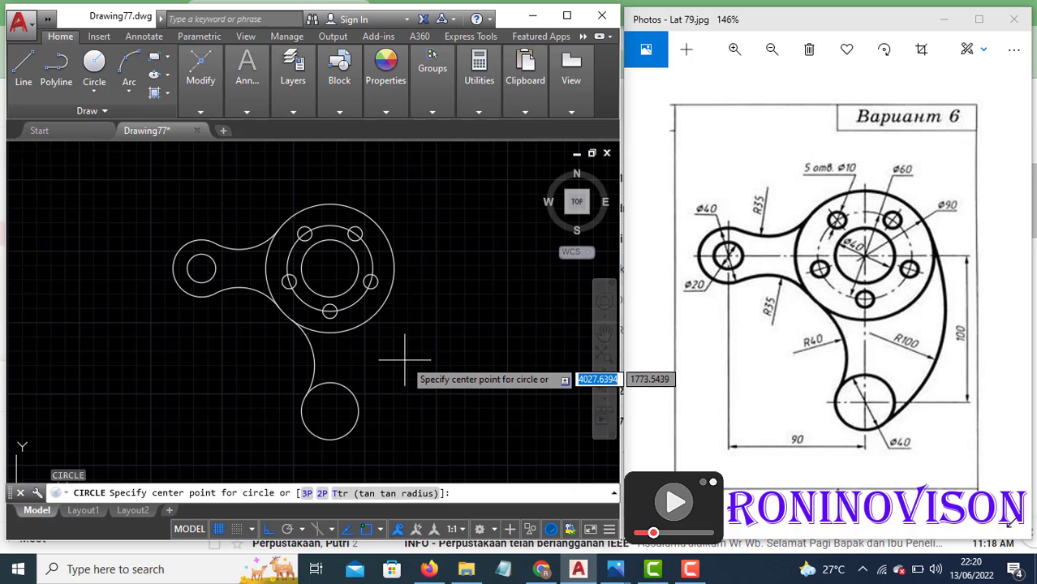
text(ttr)
key(Return)
click(342, 375)
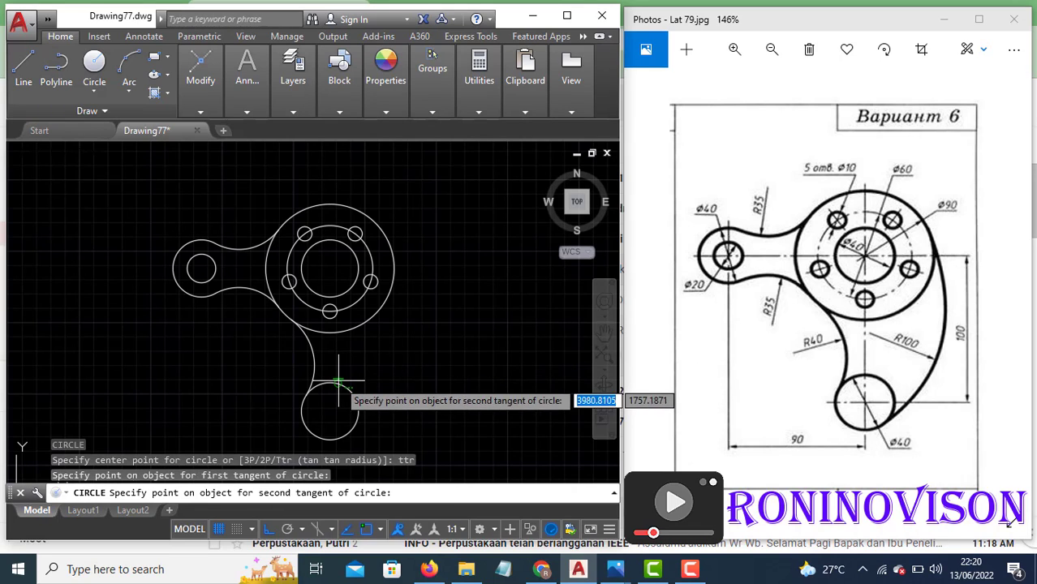
click(346, 330)
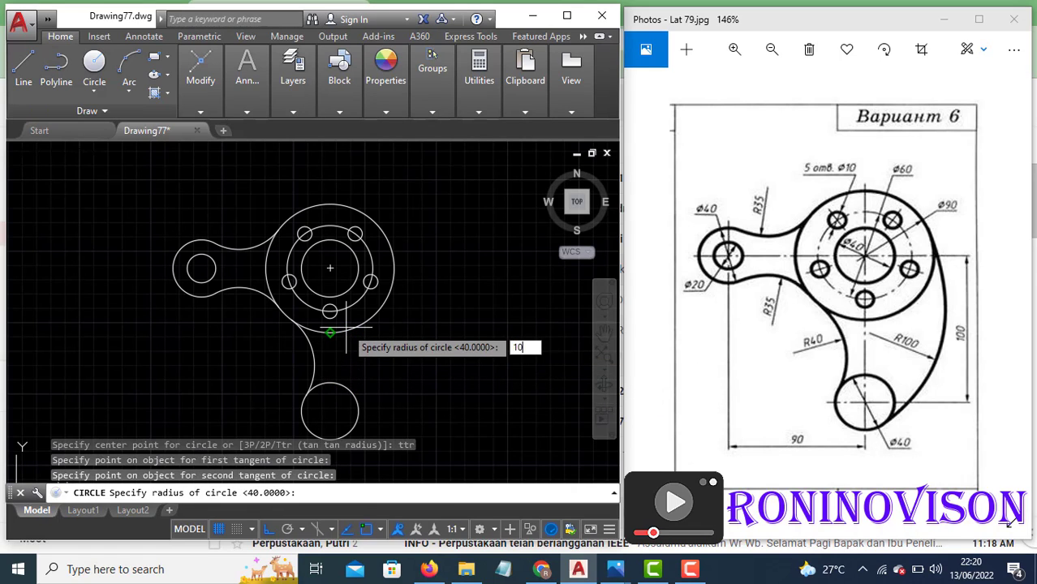
key(Return)
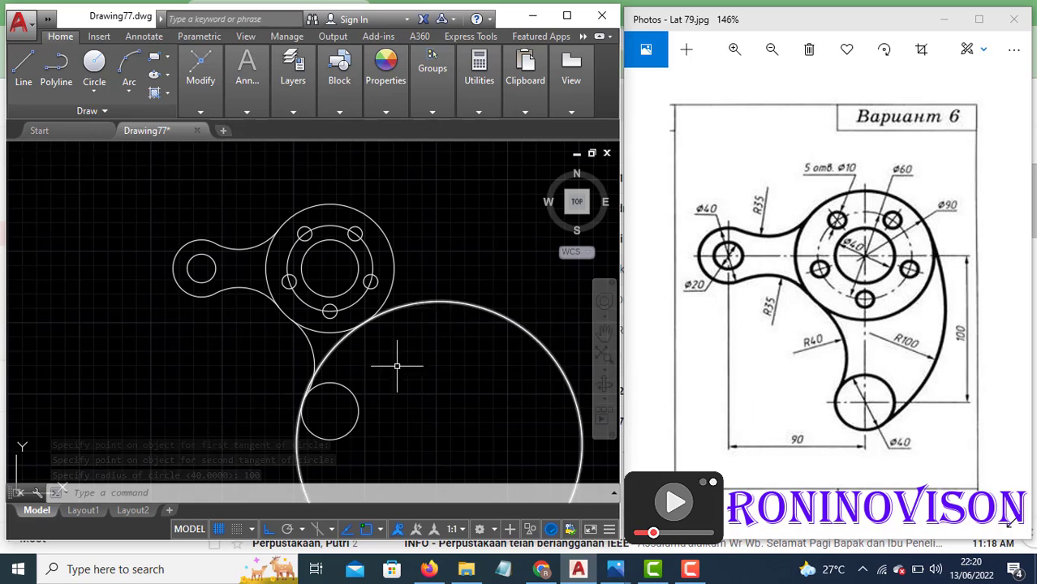
Erase the large radius 100 circle passing between the hub and the lower boss
click(464, 350)
click(415, 282)
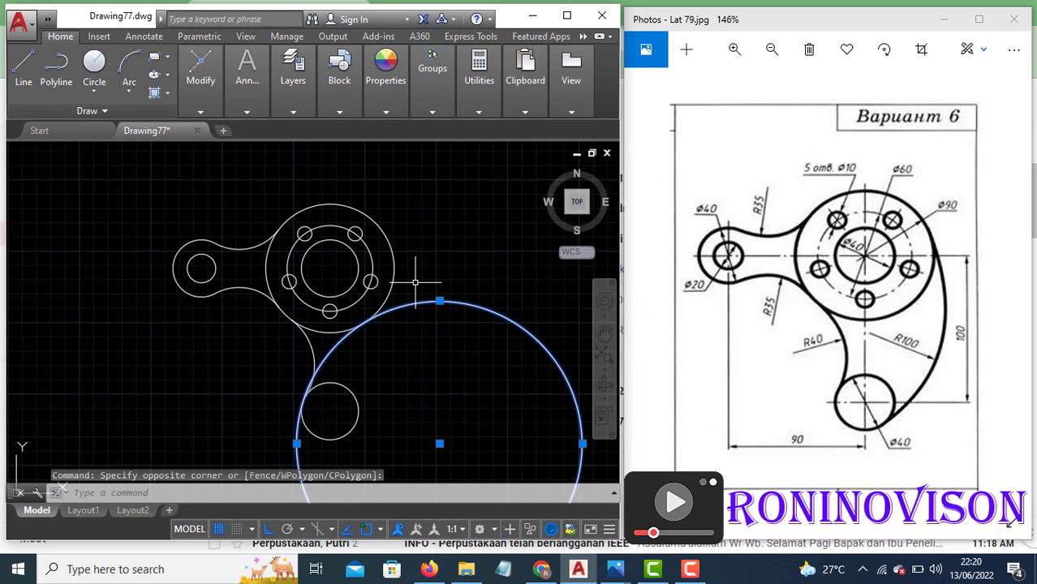
text(e)
key(Return)
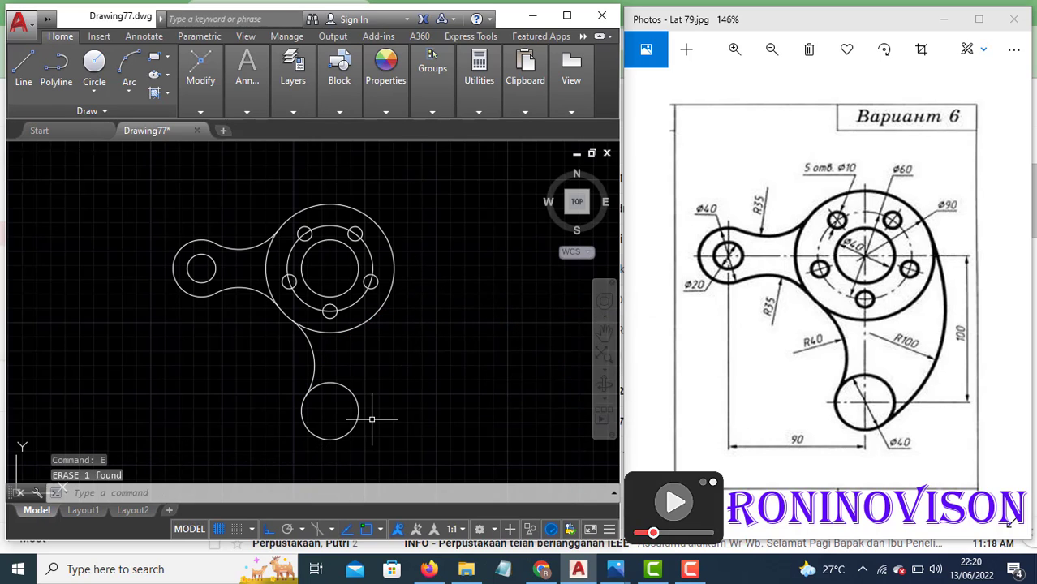
Draw a radius 100 circle tangent to the lower boss's lower right and the upper right of the hub's outer circle
text(c)
key(Return)
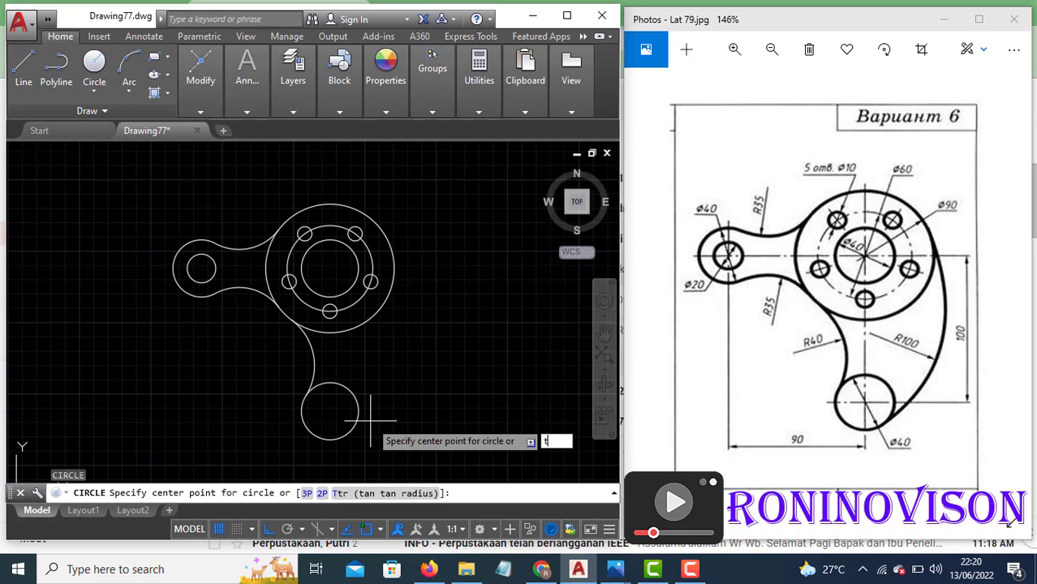
text(ttr)
key(Return)
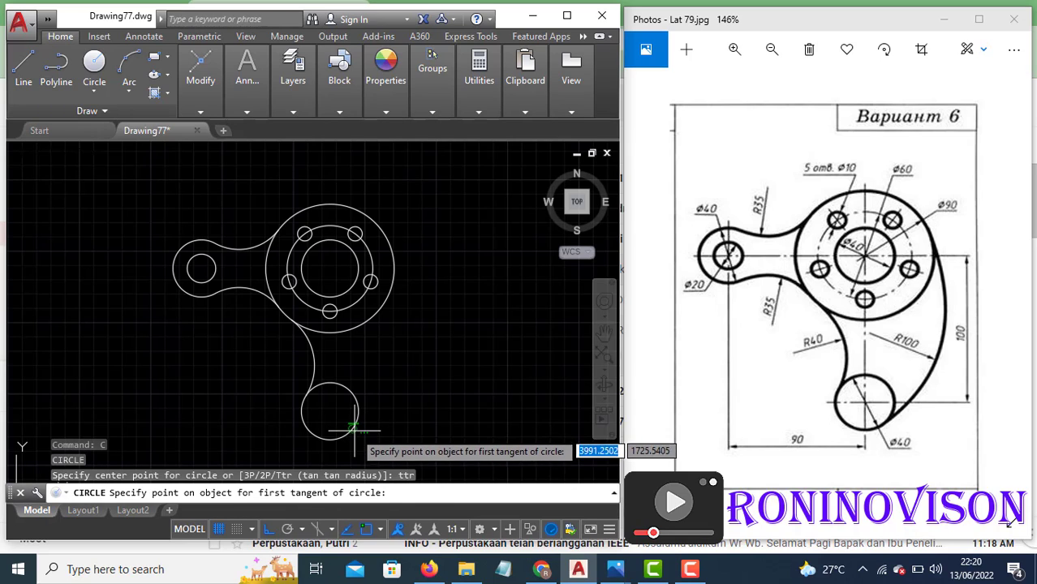
click(349, 432)
click(390, 238)
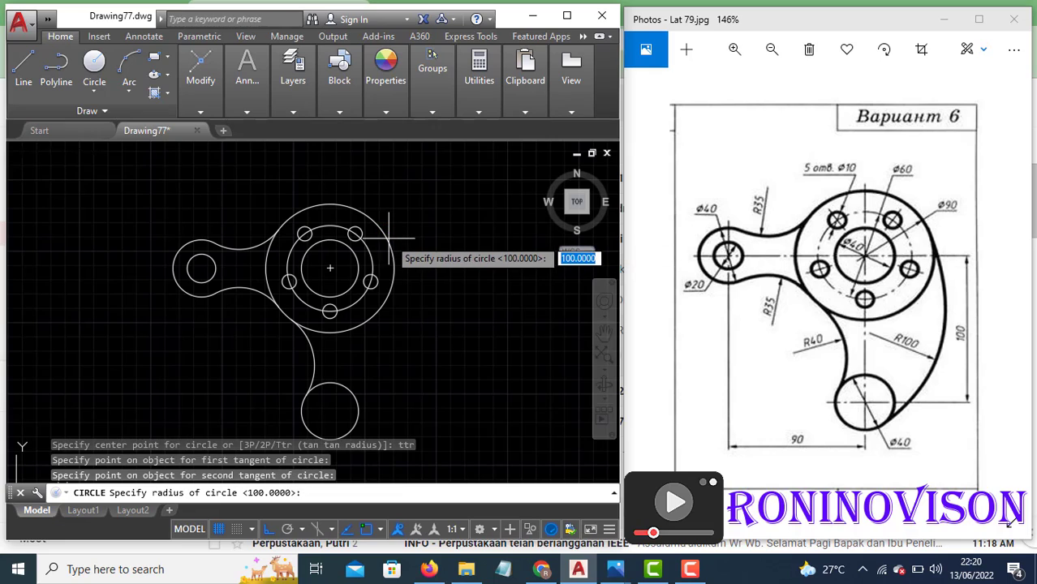
text(10)
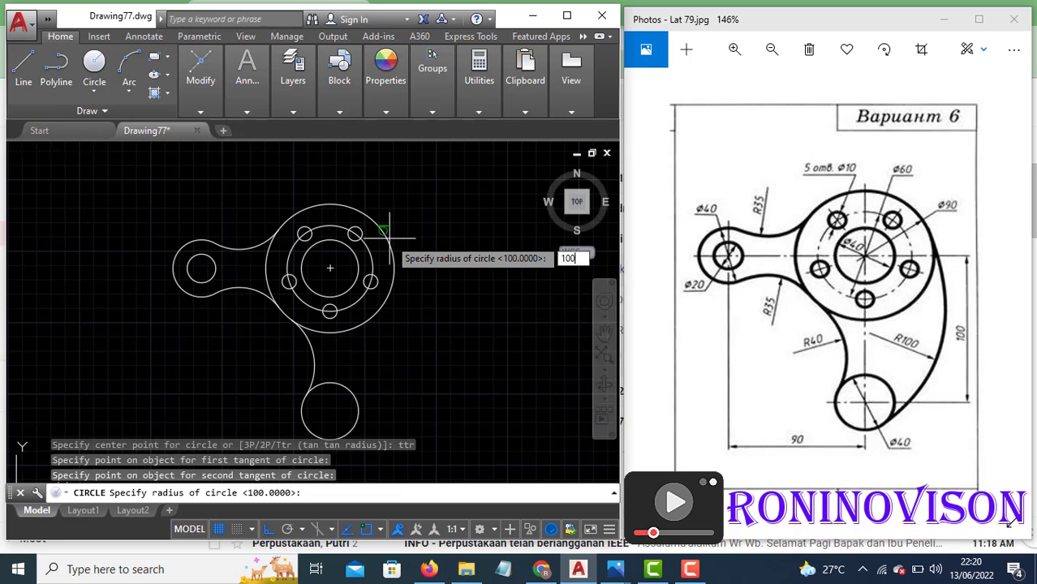
text(0)
key(Return)
Trim the radius 100 circle down to the right-hand arc joining the hub to the lower boss
text(tr)
key(Return)
key(Return)
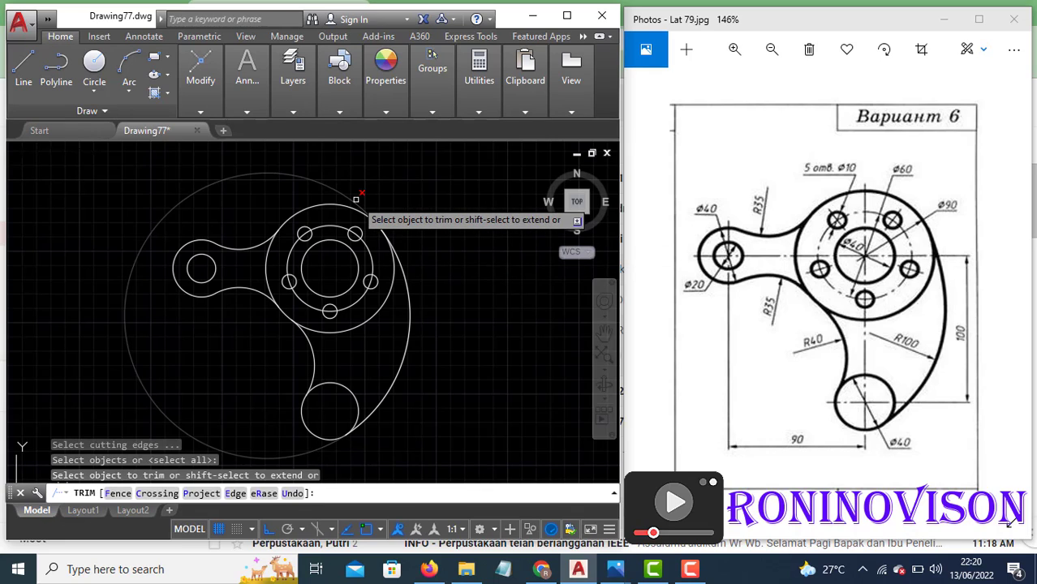
click(387, 232)
key(Escape)
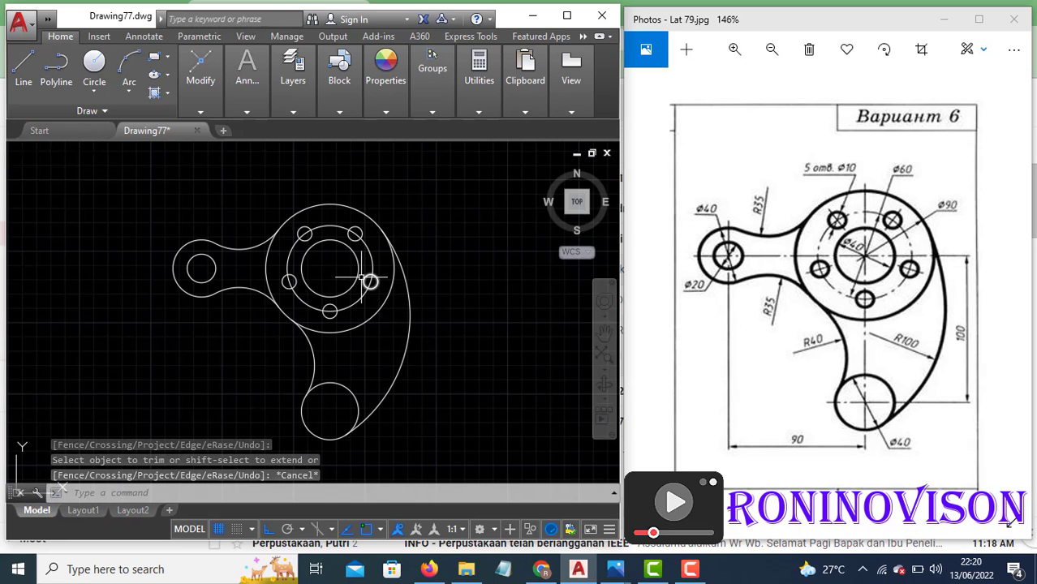
Set the bolt circle through the five small holes to the CENTER2 linetype and the colour red
click(331, 227)
click(324, 219)
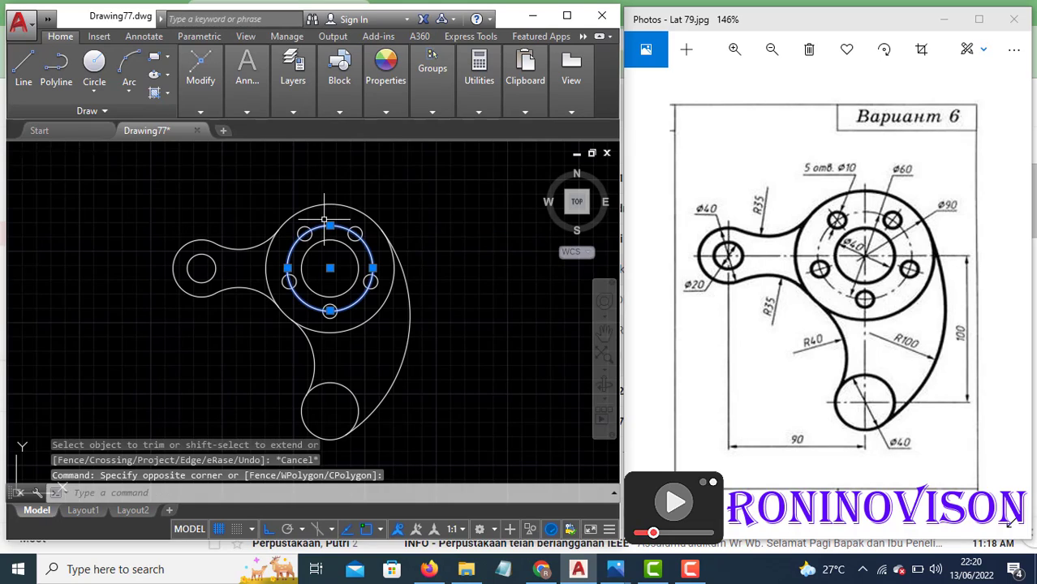
click(384, 111)
click(442, 169)
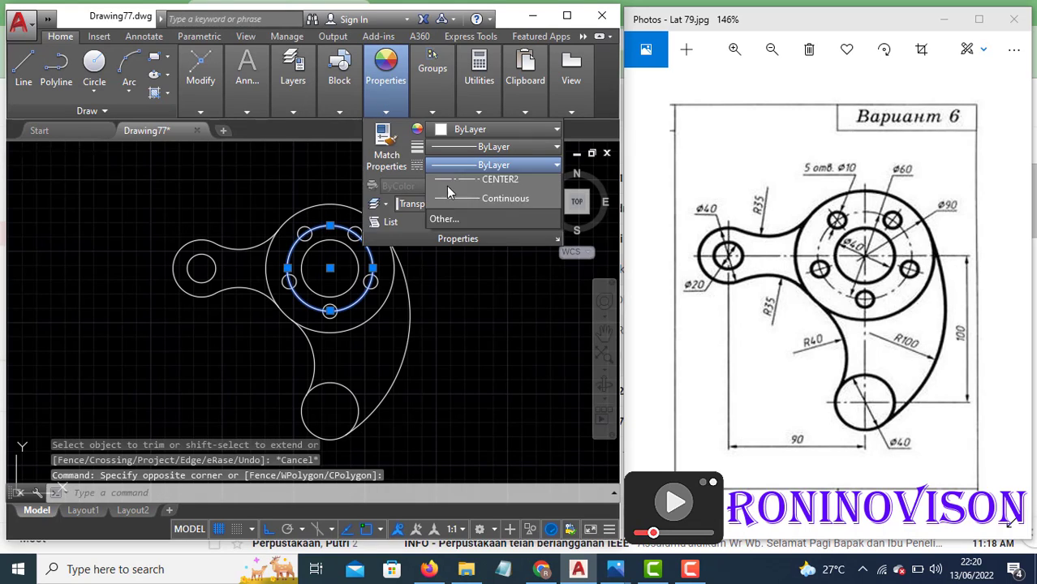
click(451, 222)
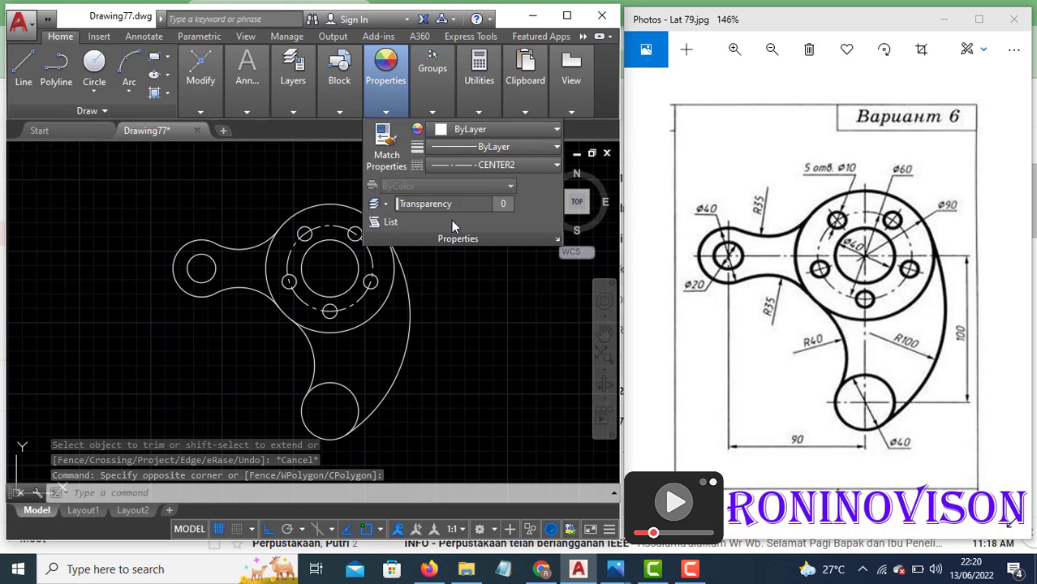
click(451, 129)
click(437, 283)
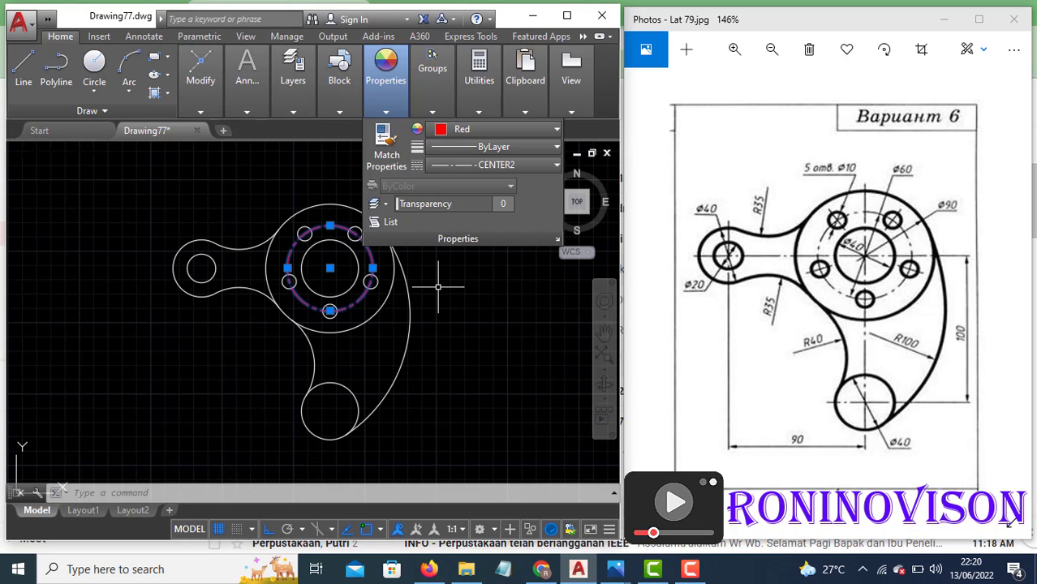
key(Escape)
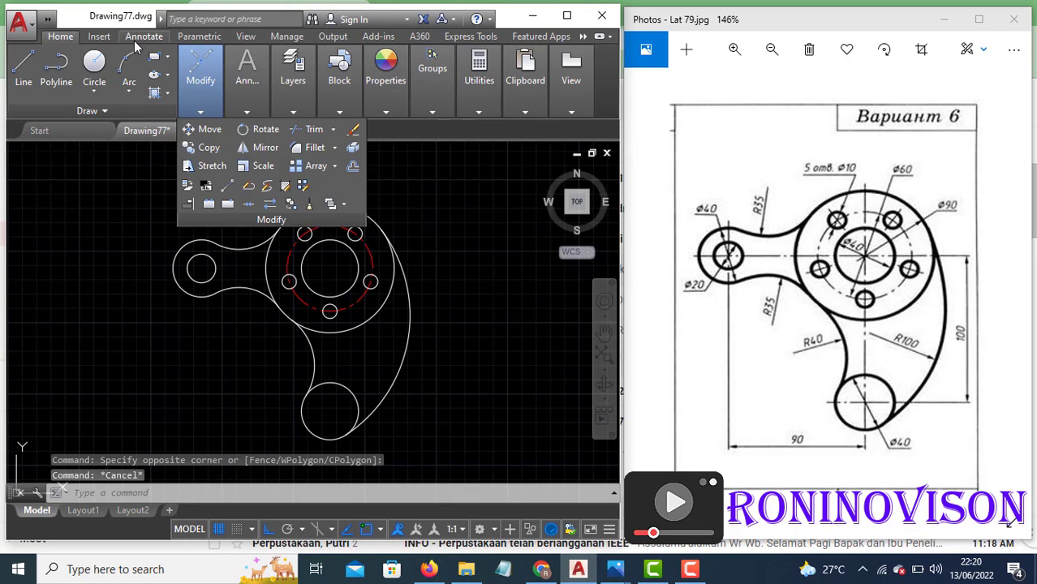
Add center marks to the hub, the side boss and the lower boss
click(136, 38)
click(304, 114)
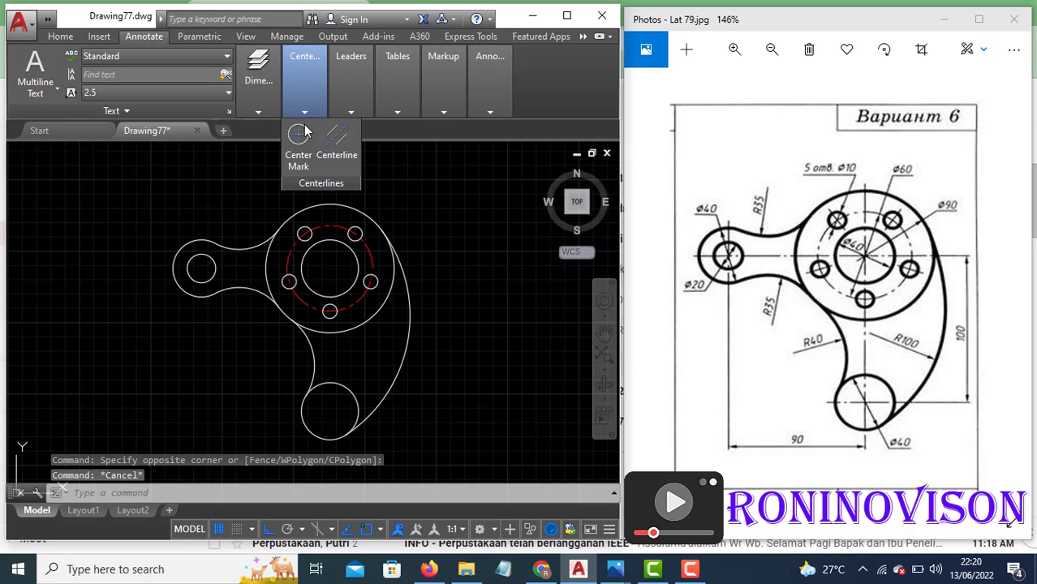
click(301, 138)
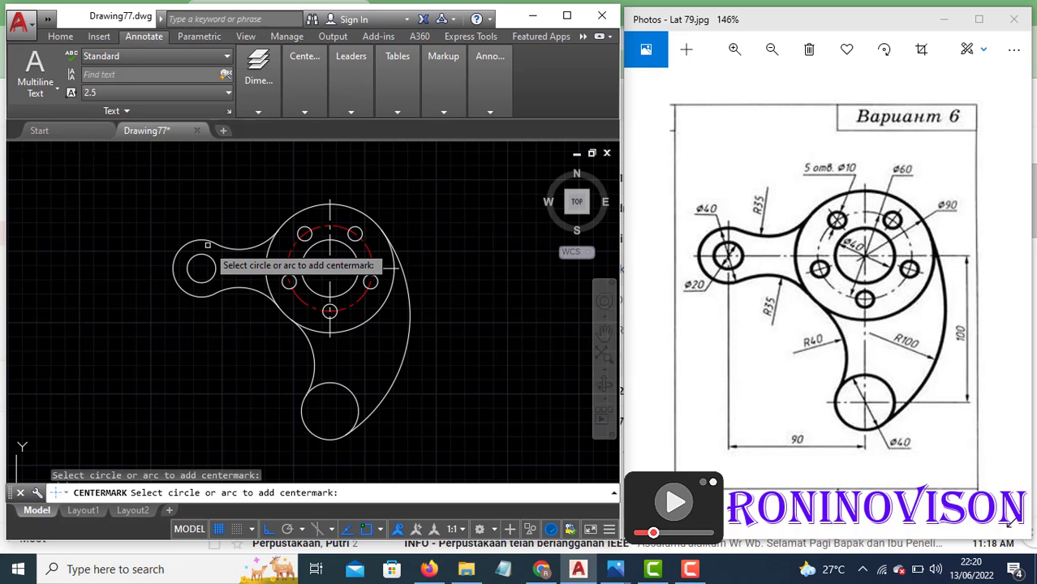
click(341, 389)
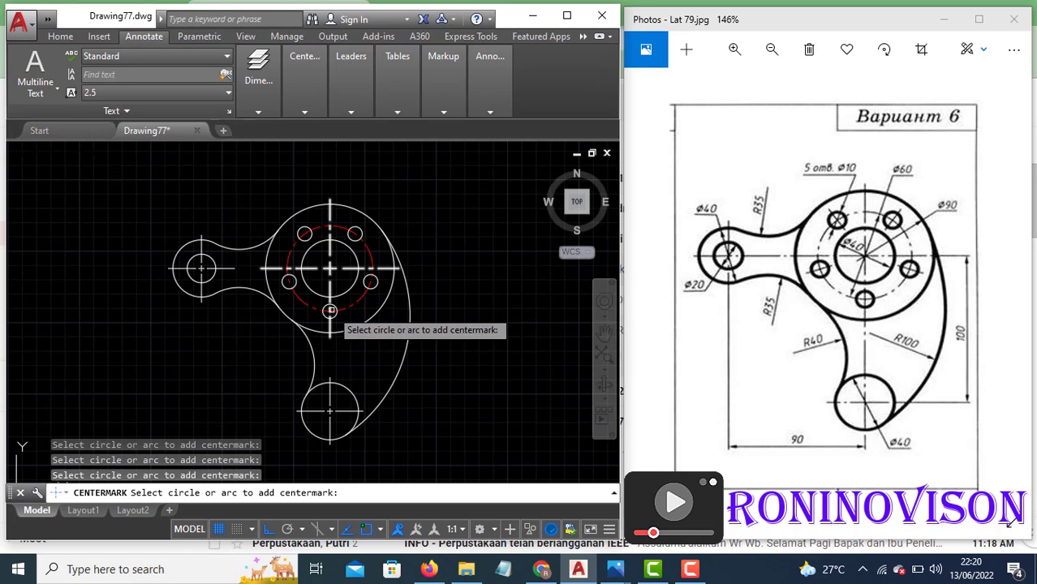
Add center marks to all five small holes on the bolt circle
click(330, 312)
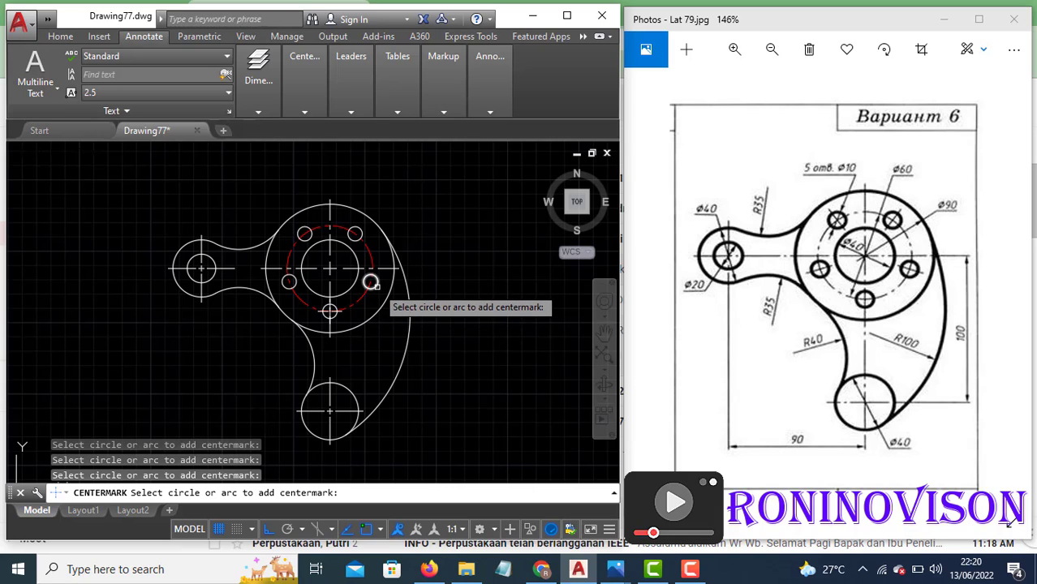
click(370, 282)
click(355, 234)
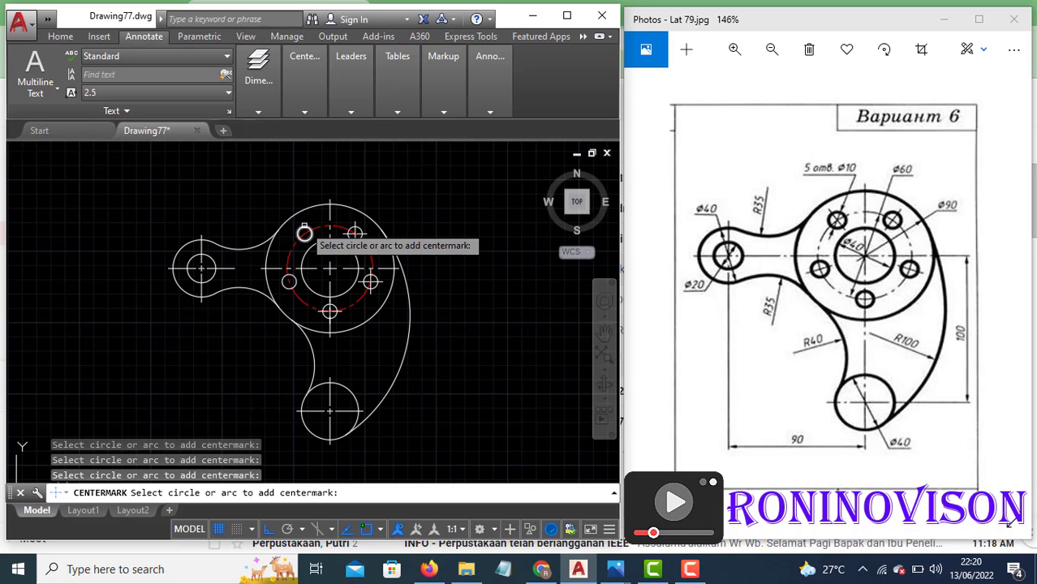
click(304, 234)
click(288, 282)
key(Escape)
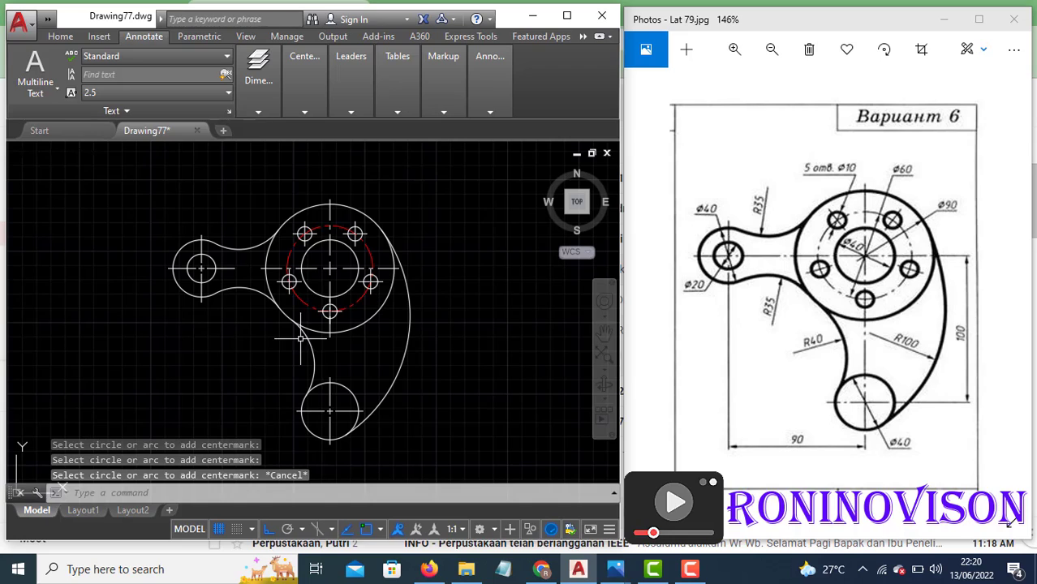
Change the colour of the lower boss's center mark to red
click(339, 405)
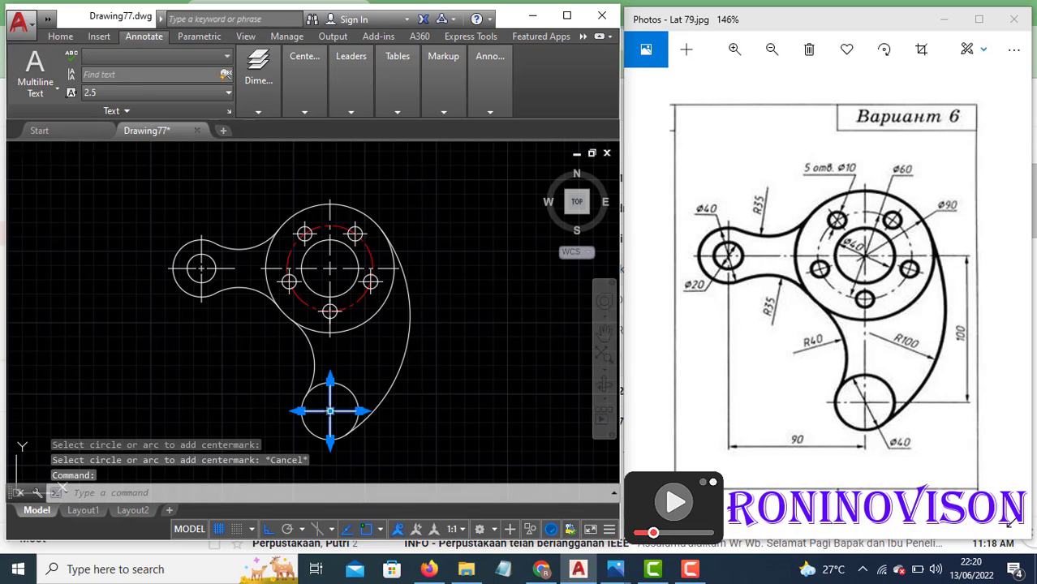
click(60, 36)
click(385, 72)
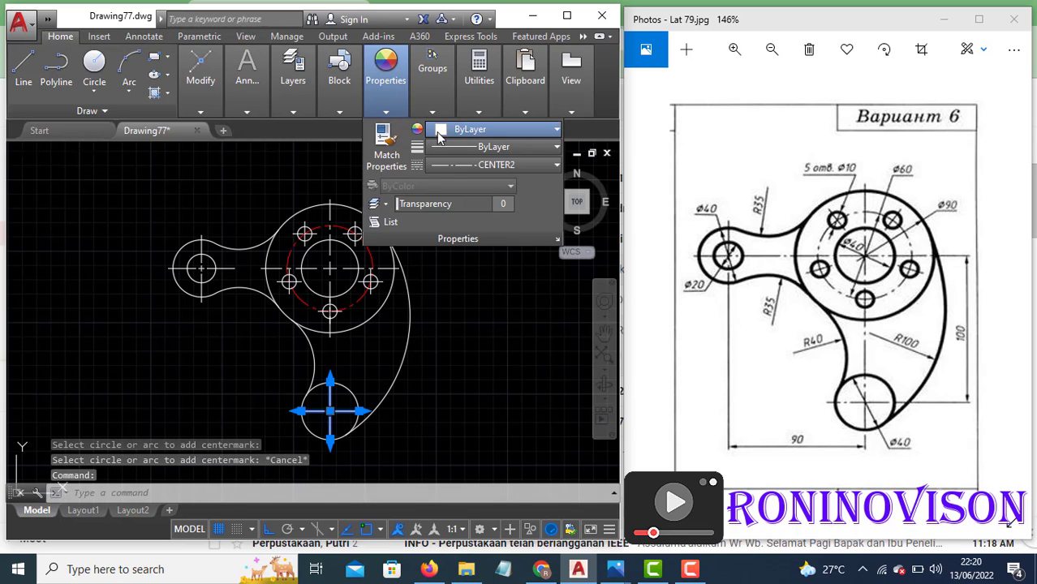
click(439, 132)
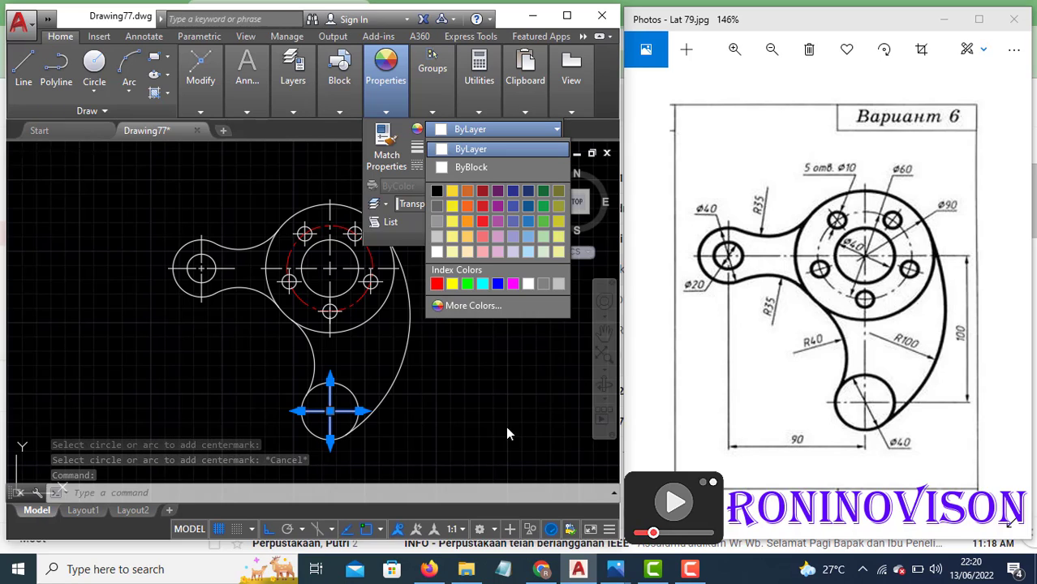
key(Escape)
key(Escape)
key(Escape)
Match the red center mark's properties onto the center marks of the hub and the three lower small holes
text(m)
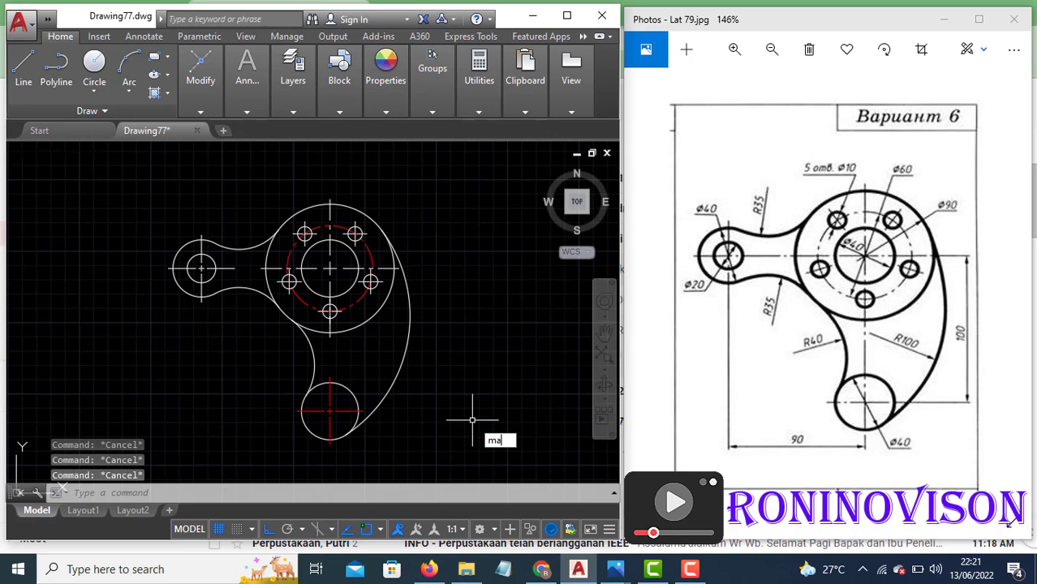
text(a)
key(Return)
click(356, 412)
scroll(330, 318, up, 4)
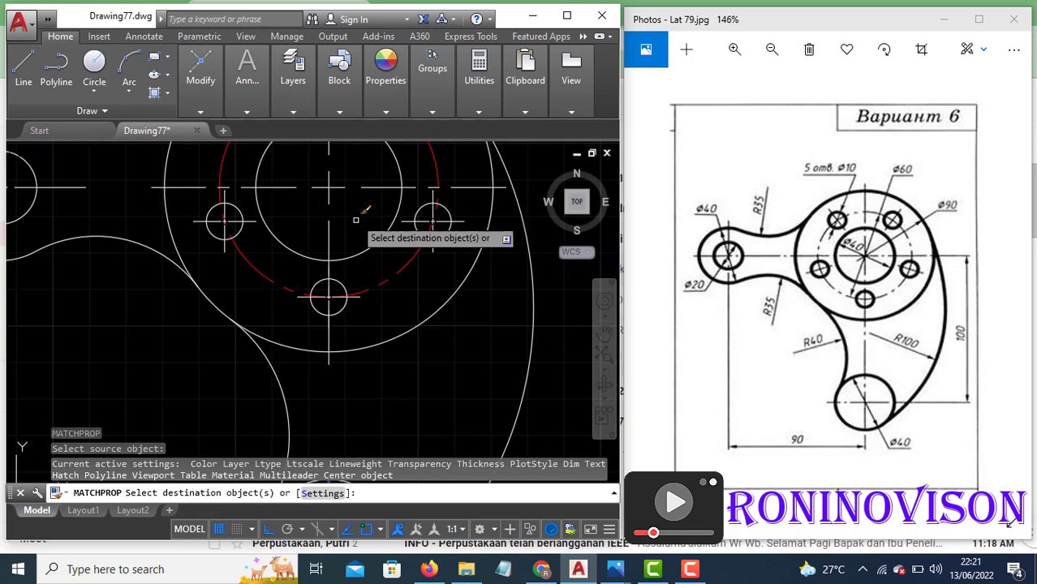
click(329, 175)
click(243, 221)
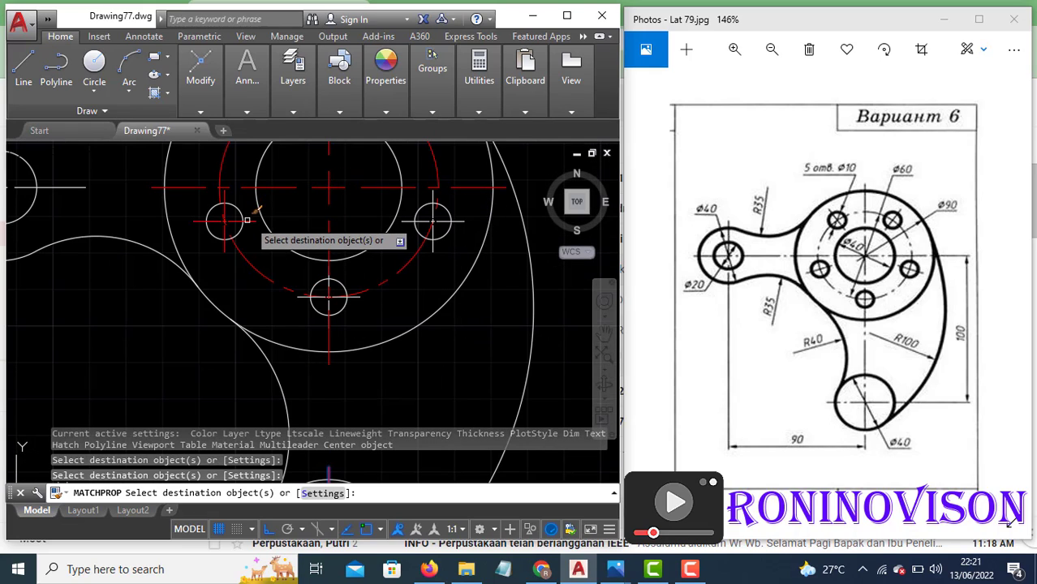
click(433, 221)
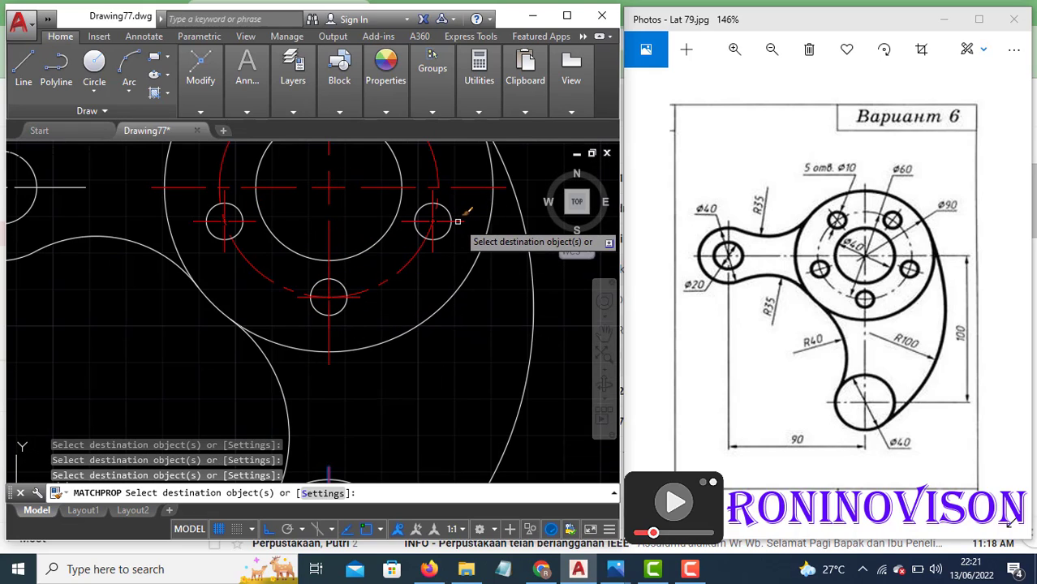
Match the red center mark's properties onto the center marks of the side boss and the two upper small holes
scroll(547, 321, down, 2)
click(195, 234)
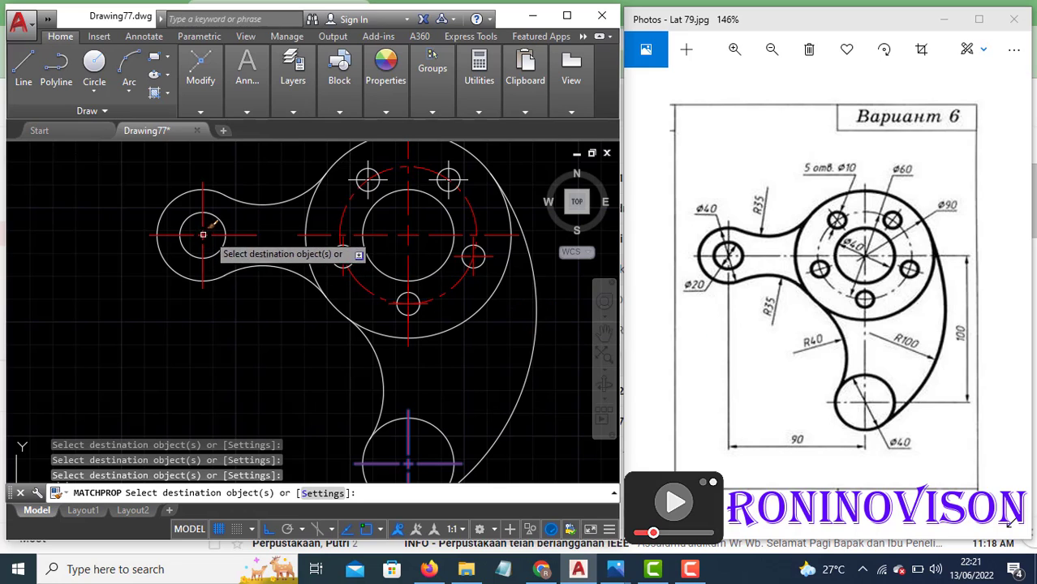
click(384, 177)
click(468, 178)
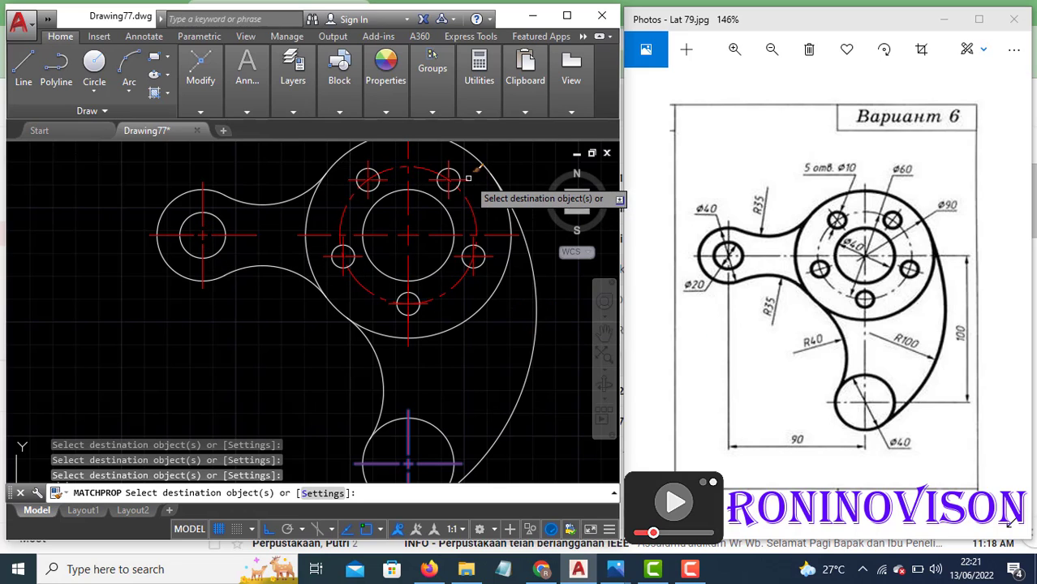
scroll(396, 267, down, 2)
click(414, 313)
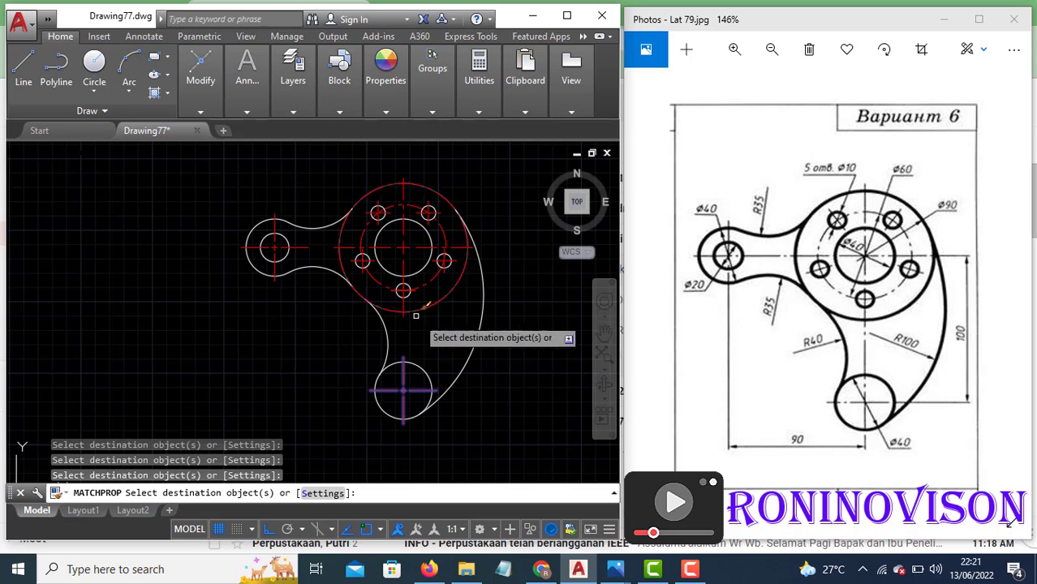
key(Escape)
Add a vertical linear dimension from the hub centre to the lower boss centre, placed to the right of the plate
middle_drag(453, 350, 410, 358)
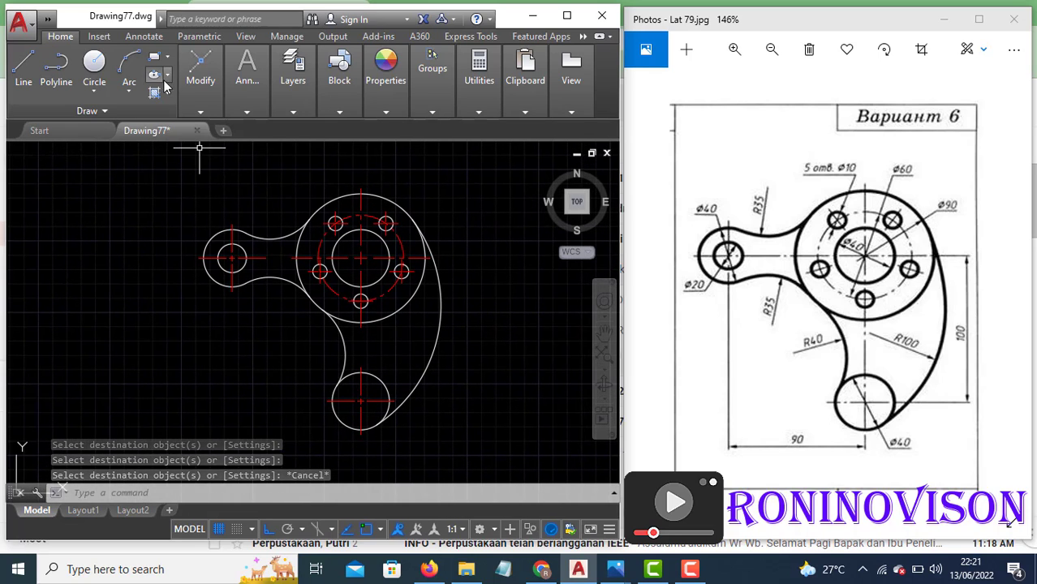
click(204, 84)
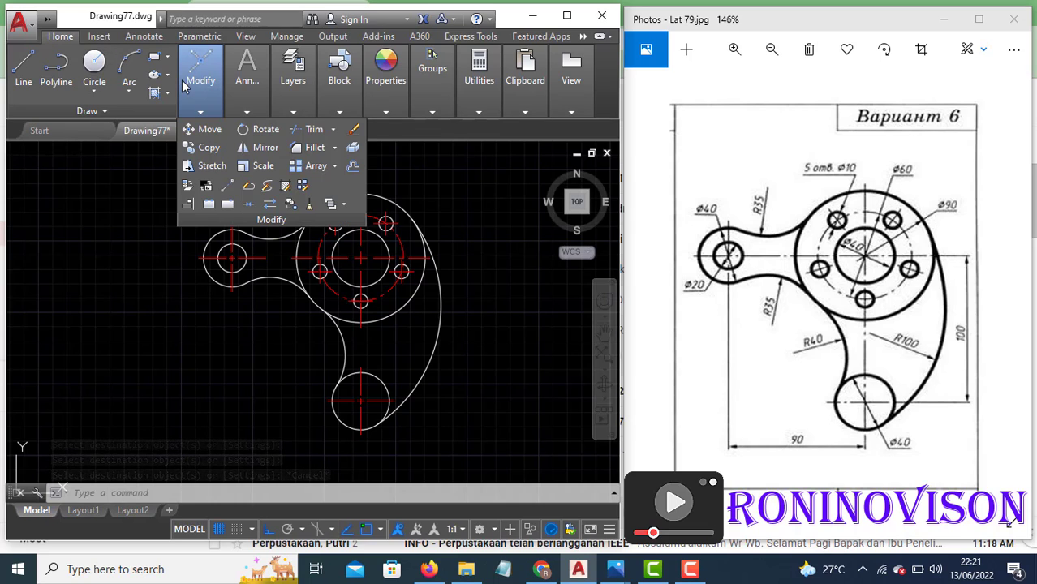
click(240, 110)
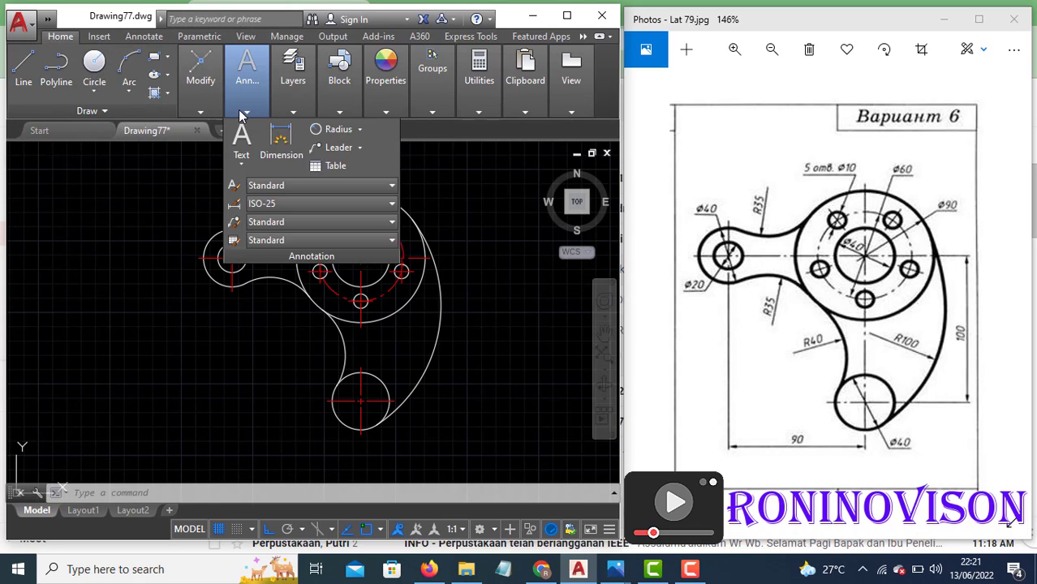
click(360, 132)
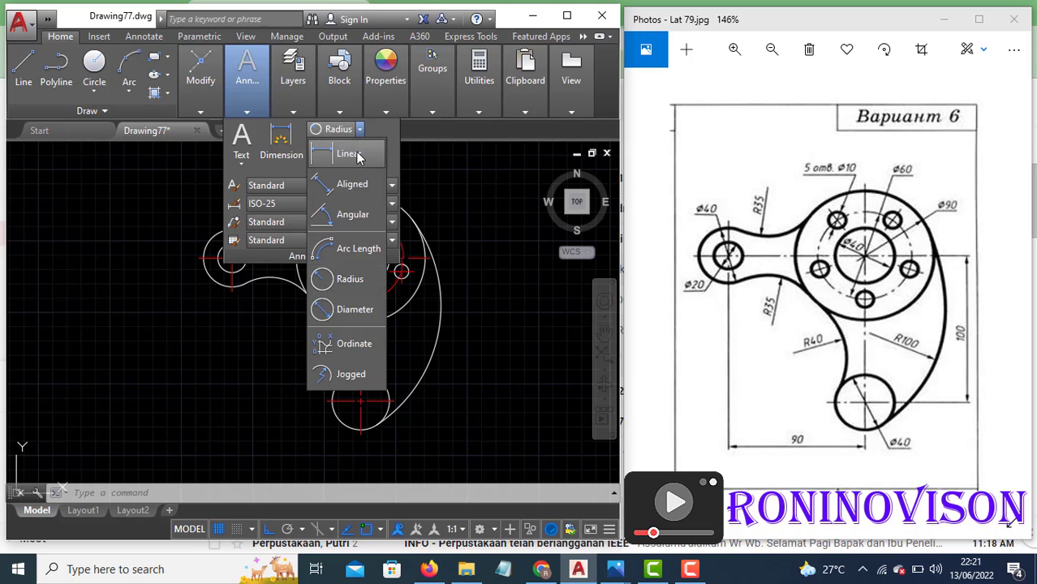
click(365, 147)
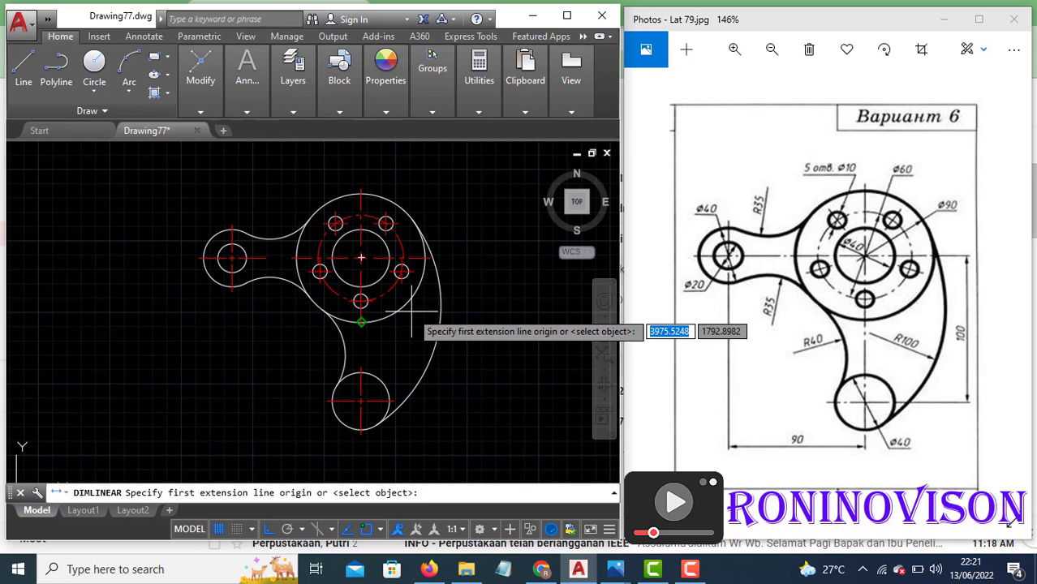
click(361, 257)
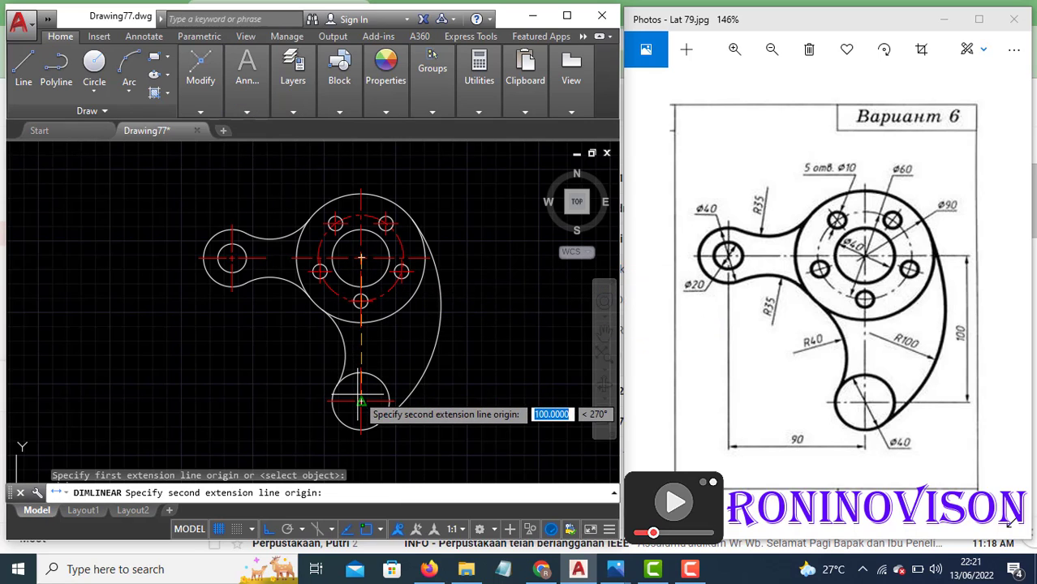
click(361, 400)
click(464, 392)
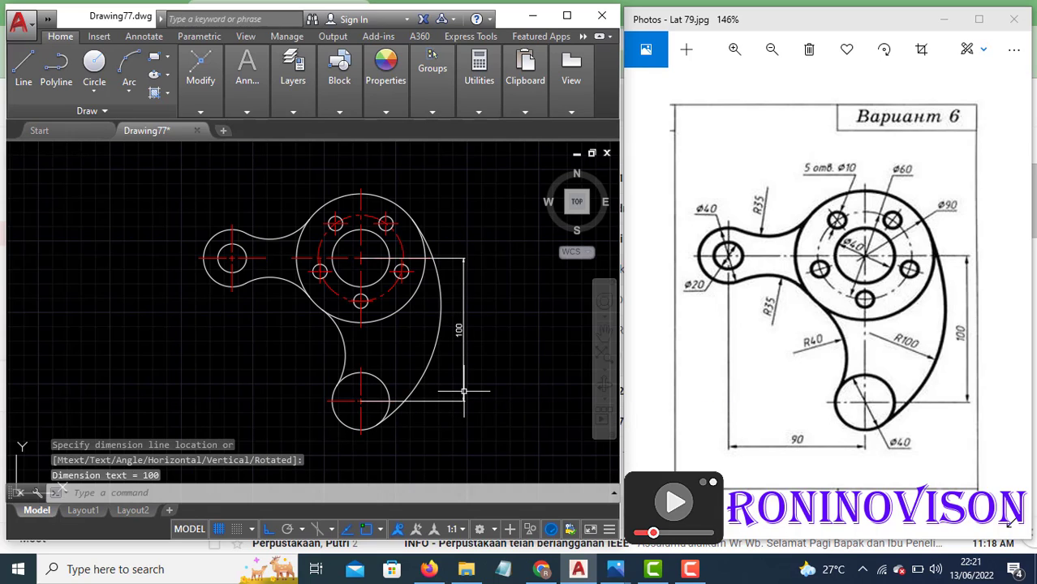
Add a horizontal linear dimension from the lower boss centre to the side boss centre, placed below the plate
key(Return)
click(361, 400)
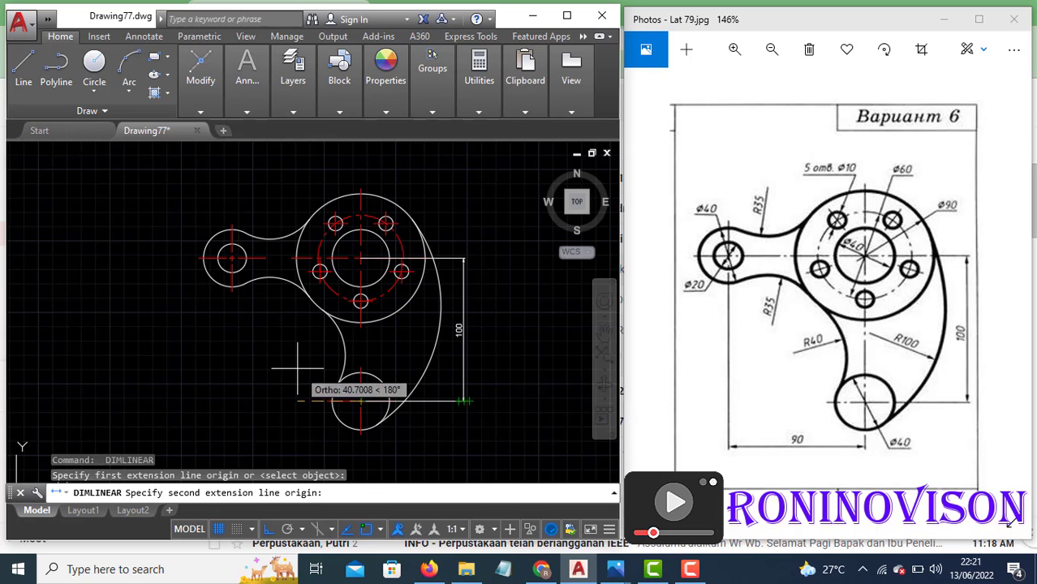
click(231, 258)
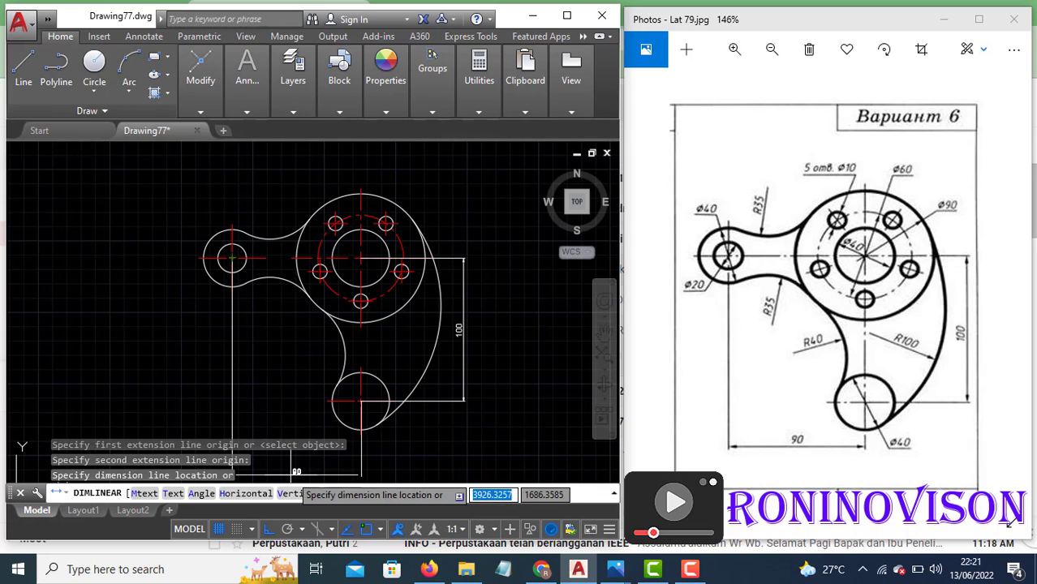
scroll(296, 447, up, 2)
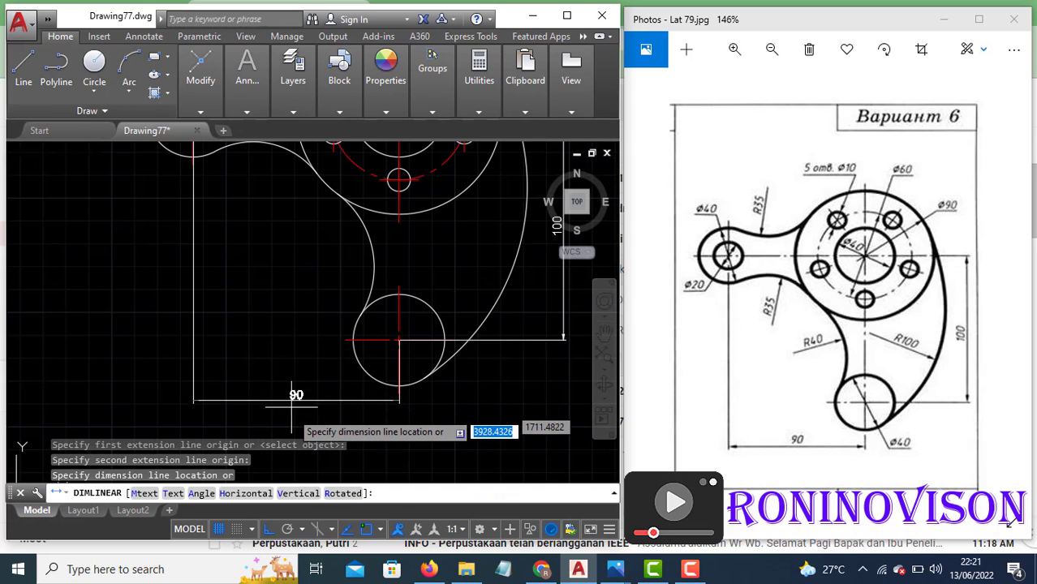
click(294, 425)
scroll(239, 427, down, 2)
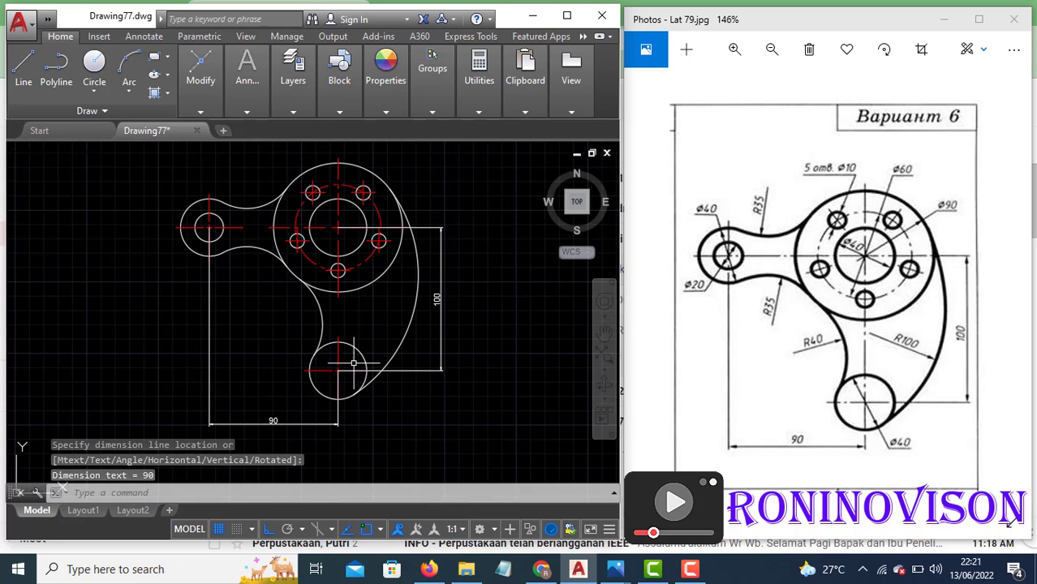
middle_drag(362, 318, 329, 338)
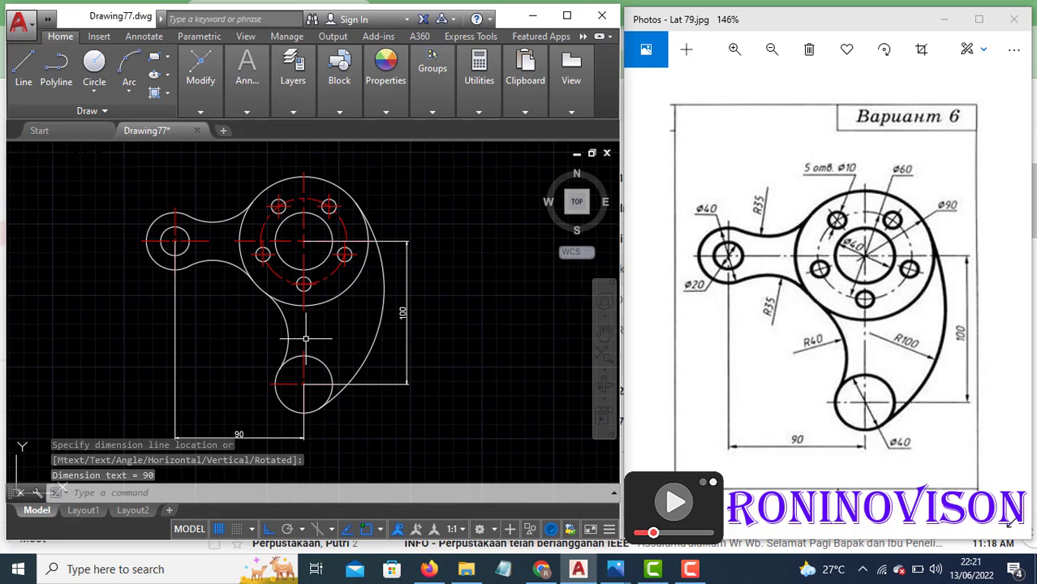
Add a diameter dimension to the lower boss circle, with its text outside the circle at the lower right
click(247, 114)
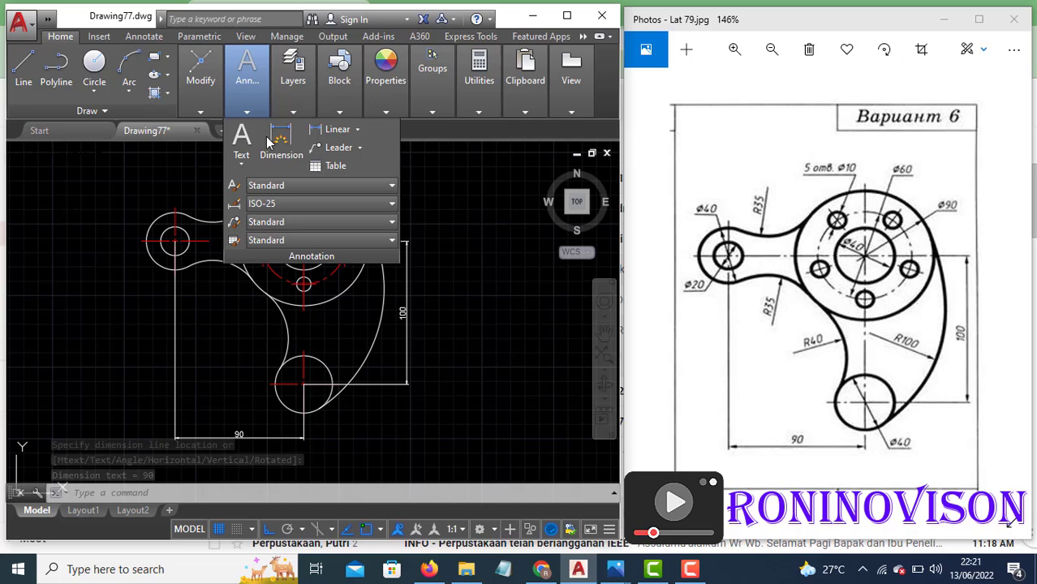
click(357, 129)
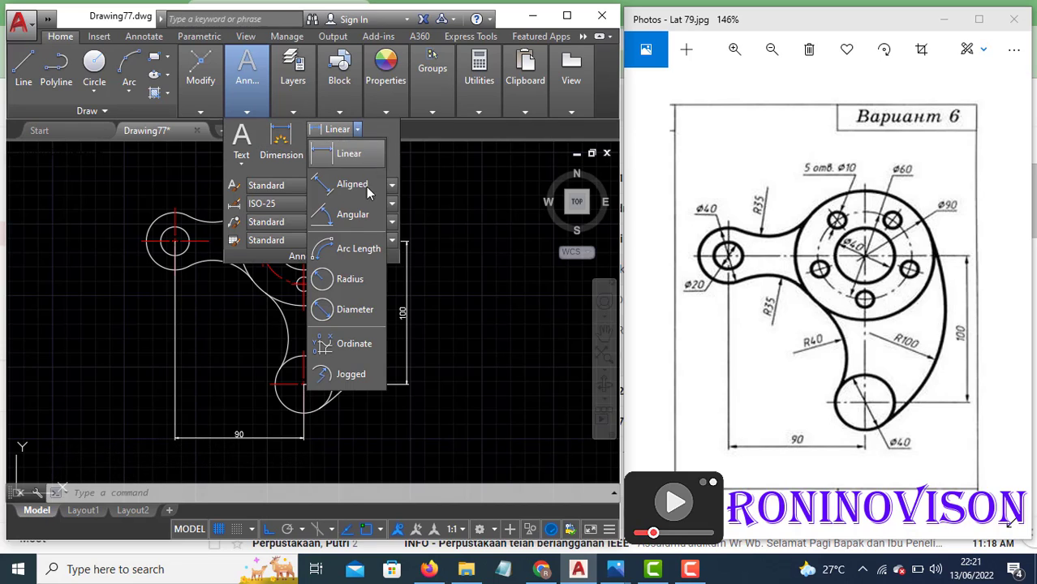
click(348, 309)
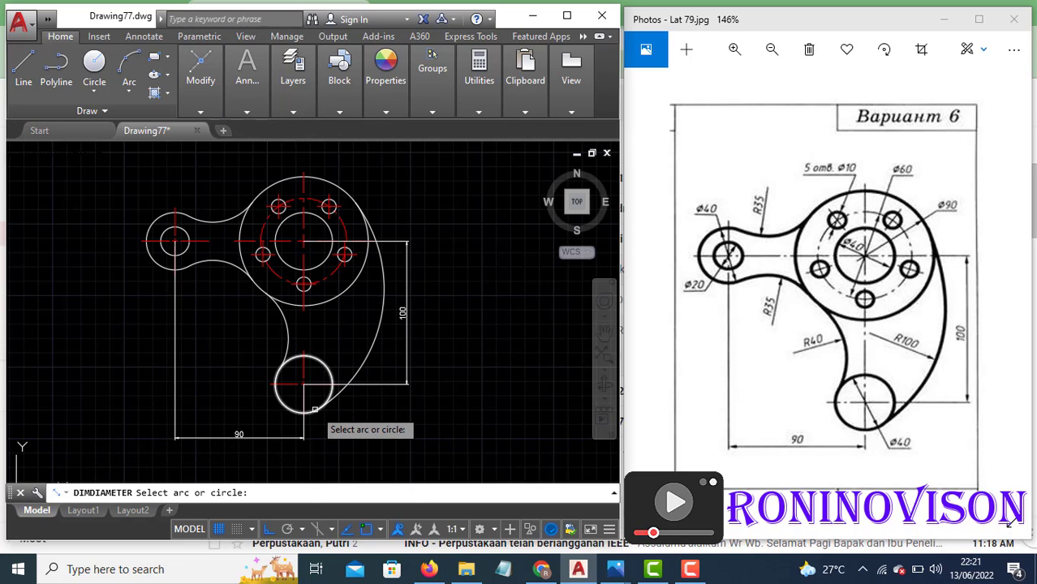
click(322, 406)
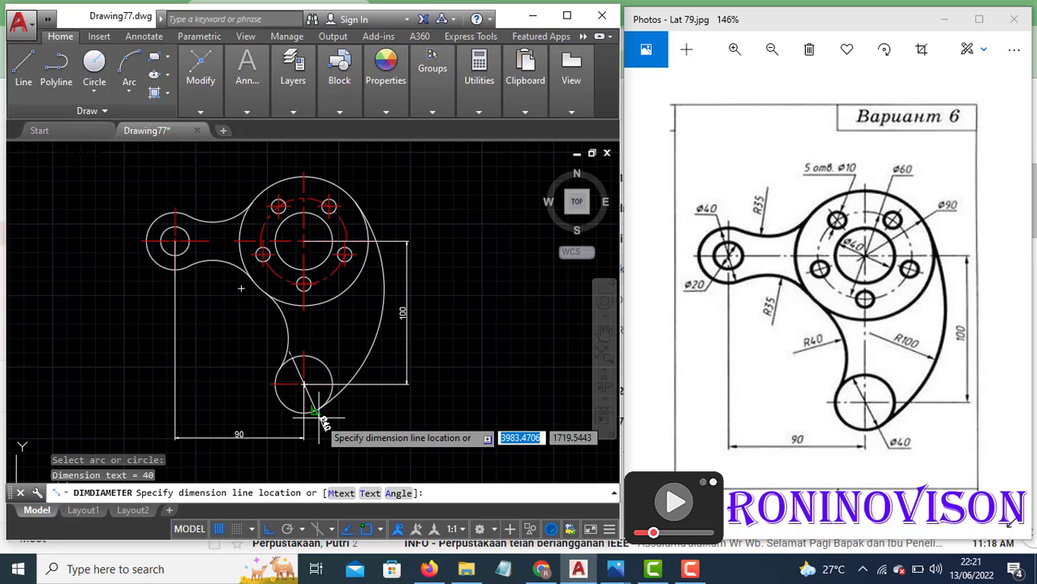
click(388, 377)
Add diameter dimensions to the outer and inner circles of the side boss, with both texts at its upper left
key(Return)
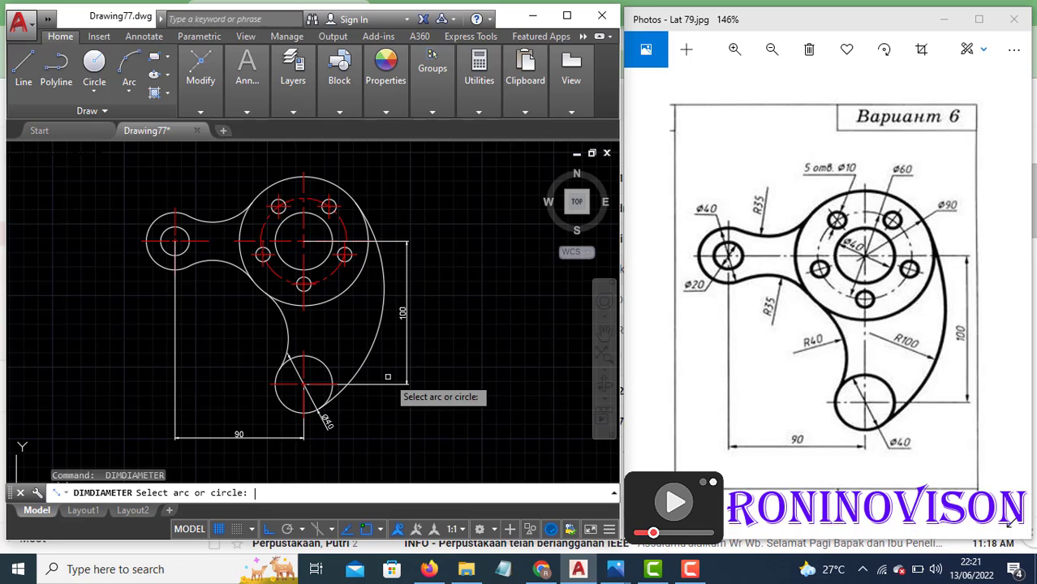
click(159, 221)
click(160, 234)
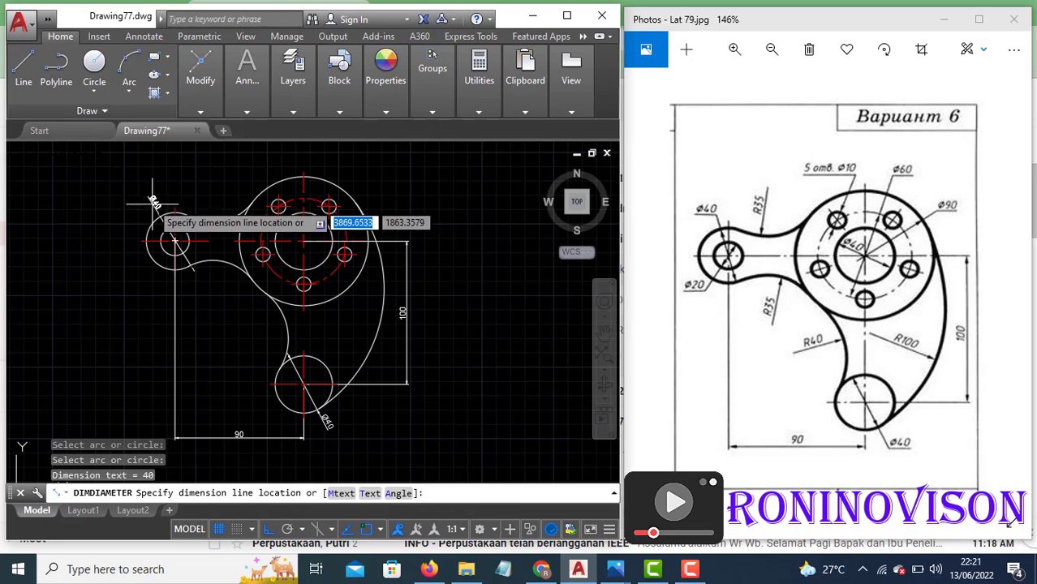
key(Escape)
key(Return)
click(160, 237)
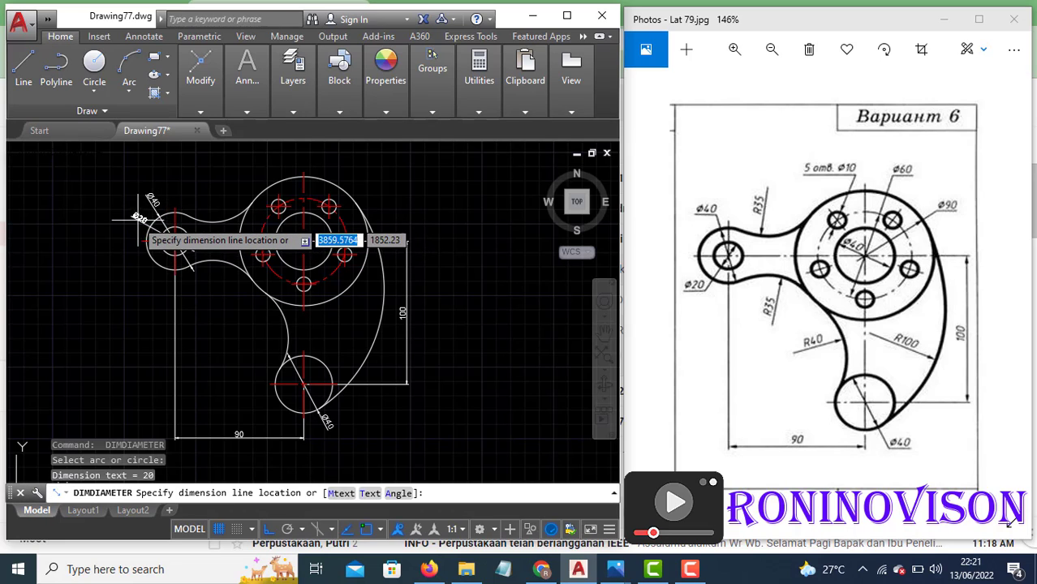
click(136, 219)
key(Return)
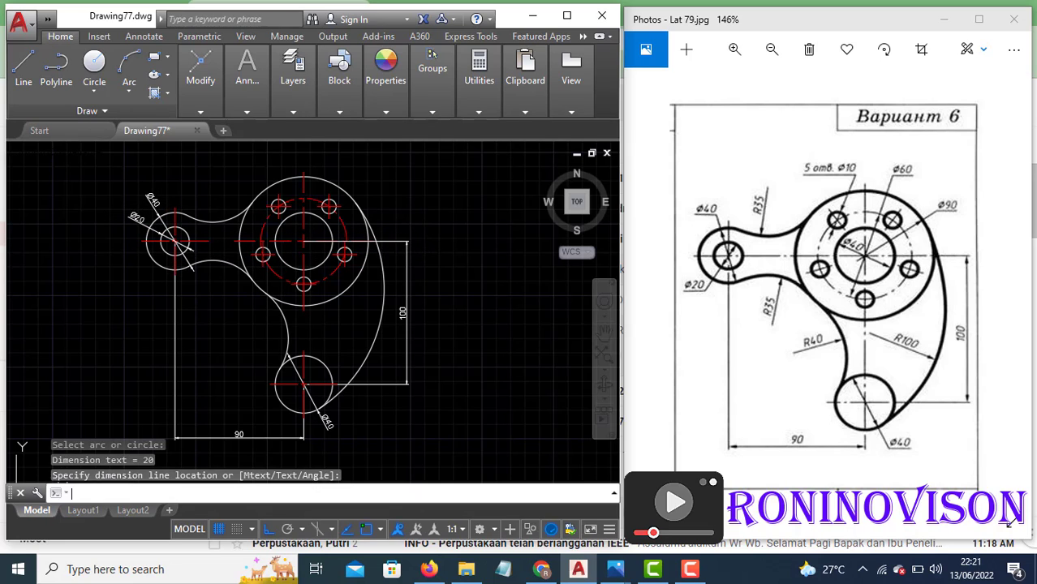
click(357, 204)
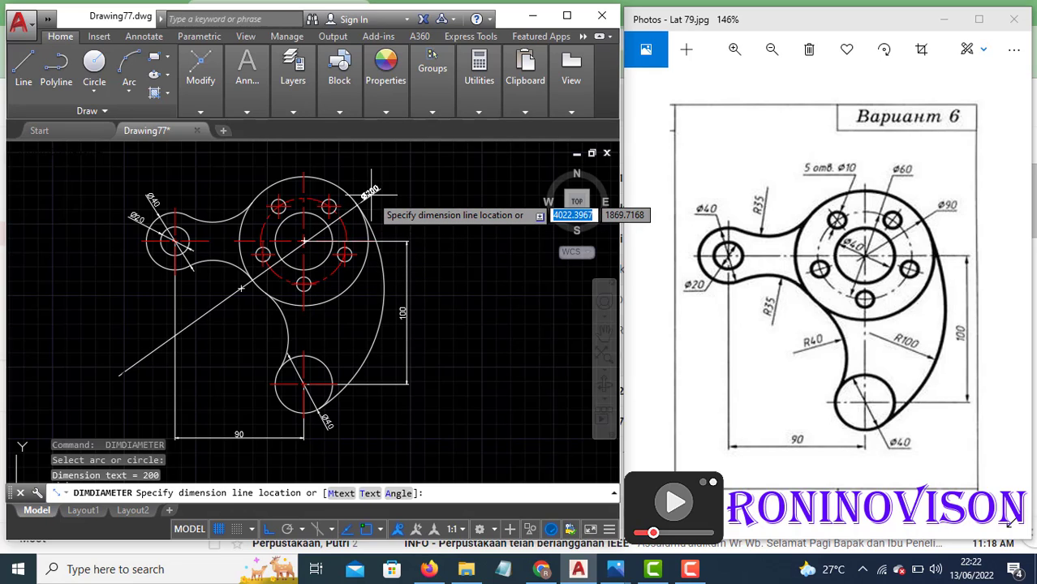
scroll(371, 191, up, 3)
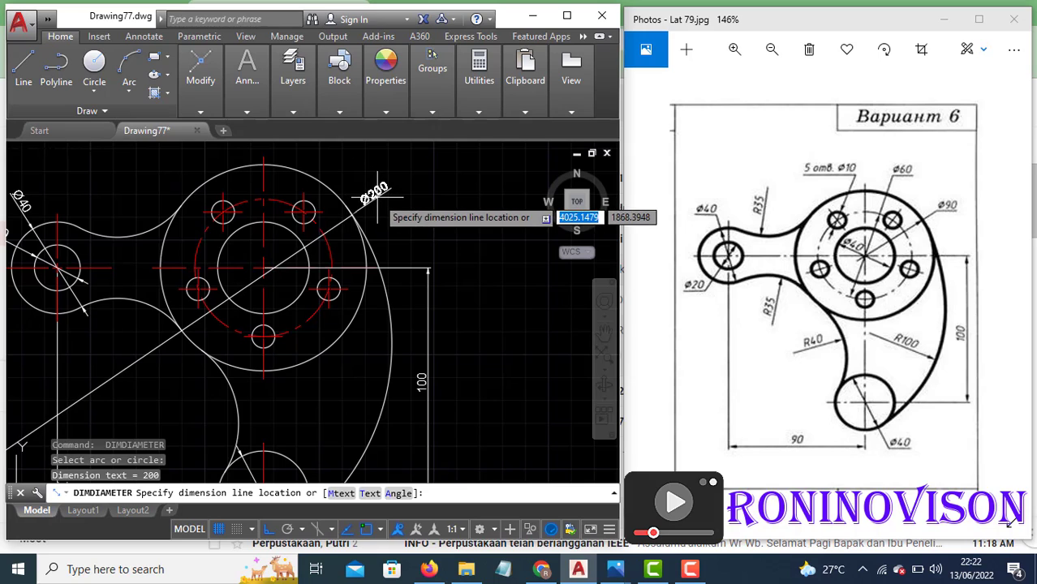
scroll(358, 231, down, 2)
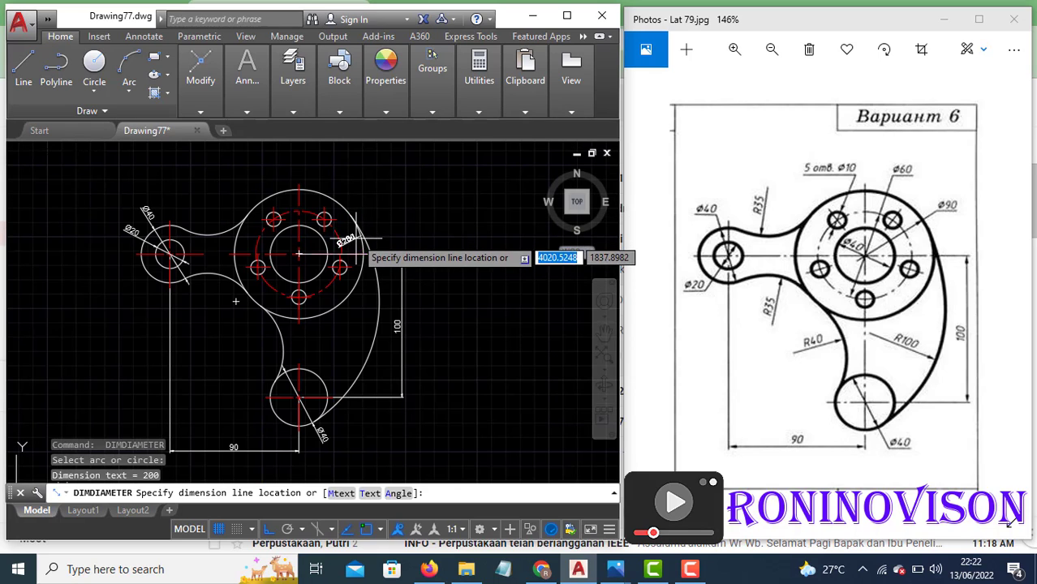
key(Escape)
Add diameter dimensions to the hub's outer circle and the red dashed hole circle, placed outside the hub at the upper right
mouse_move(246, 69)
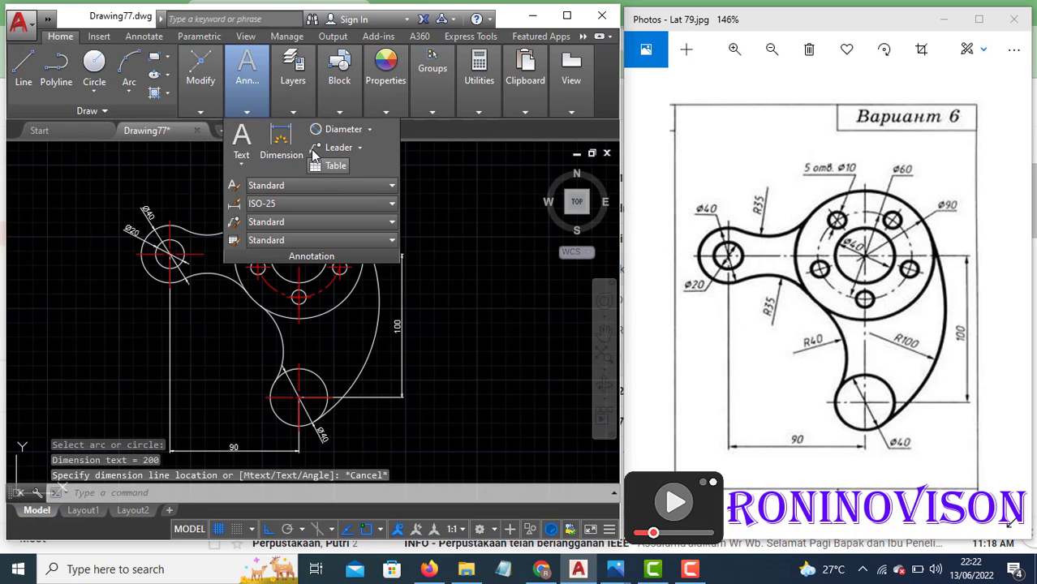
click(344, 131)
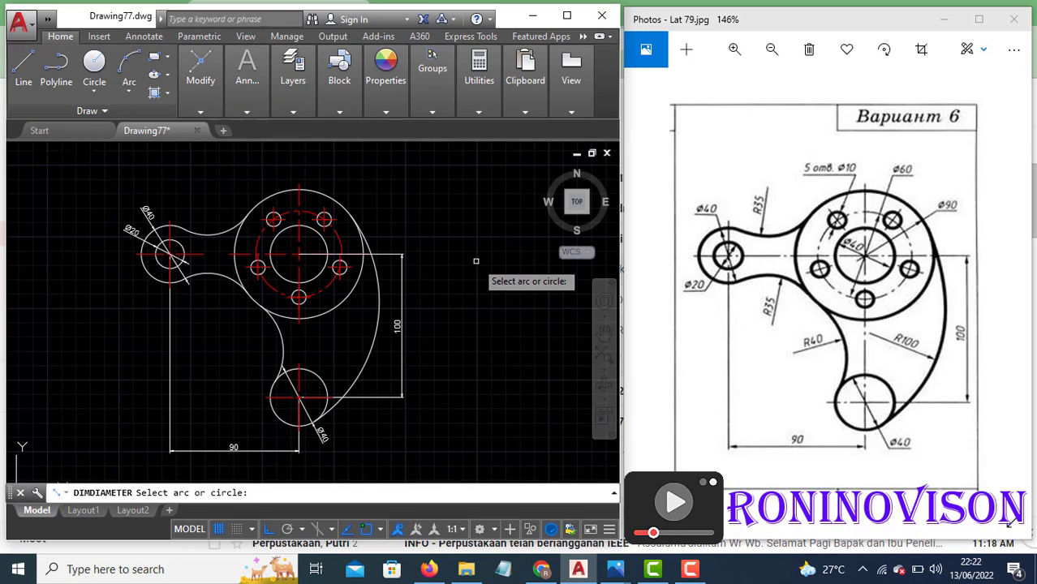
click(295, 190)
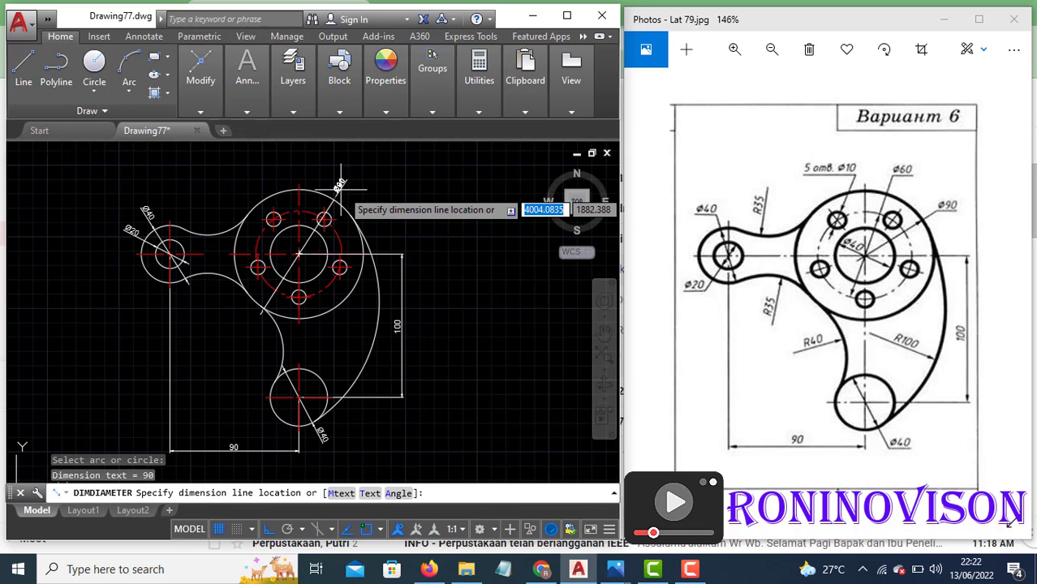
click(370, 198)
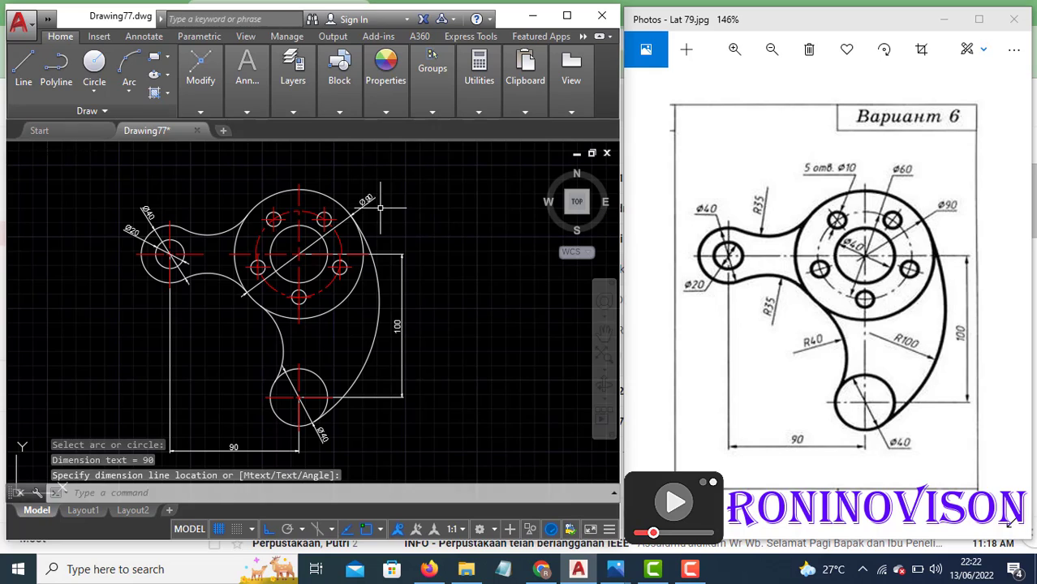
key(Return)
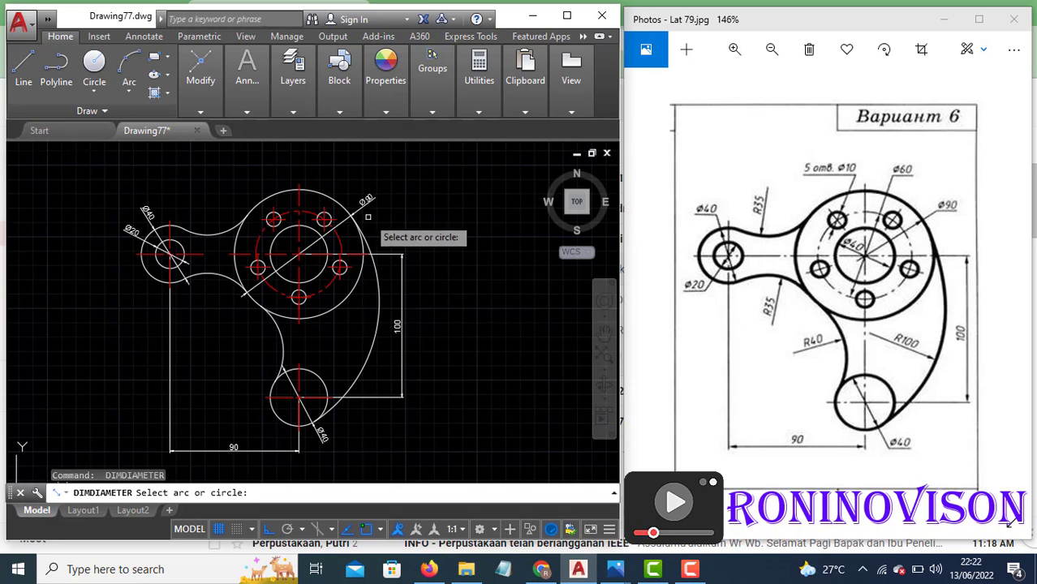
click(313, 214)
click(338, 176)
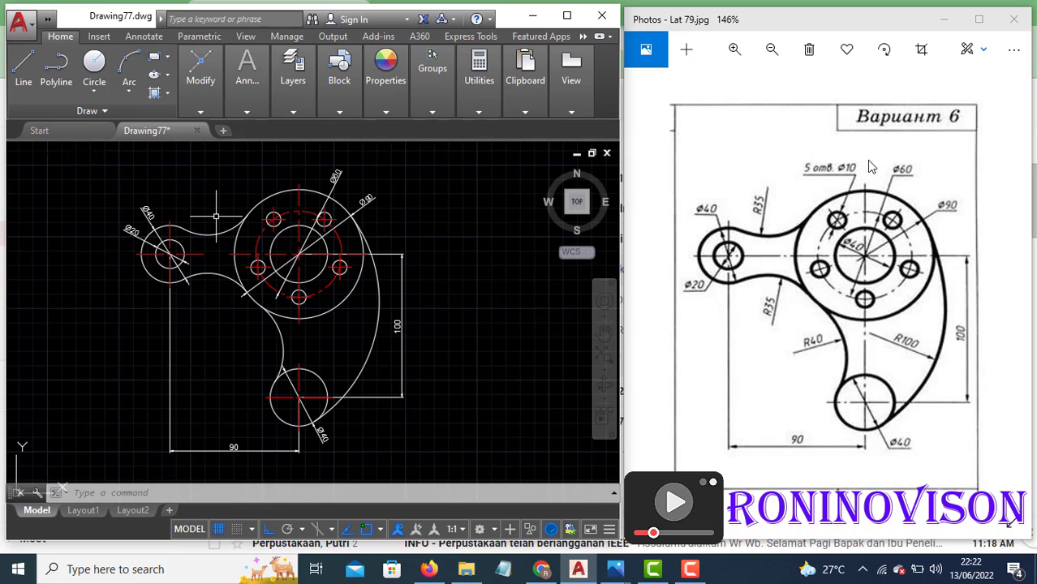
Add diameter dimensions to the upper-left small hole, placed outside the hub, and to the hub's central bore, placed inside it
key(Return)
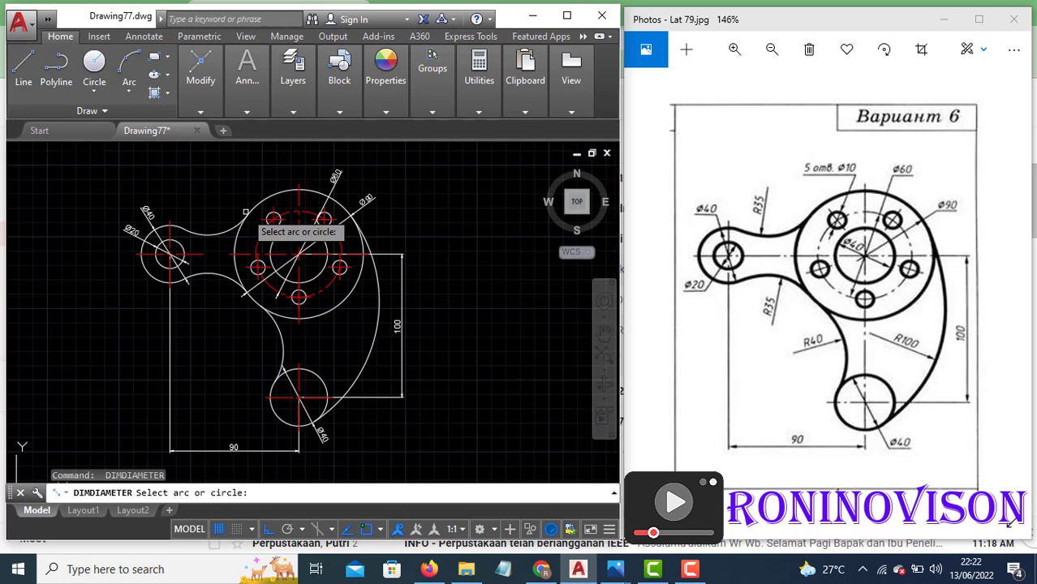
scroll(268, 214, up, 4)
click(297, 219)
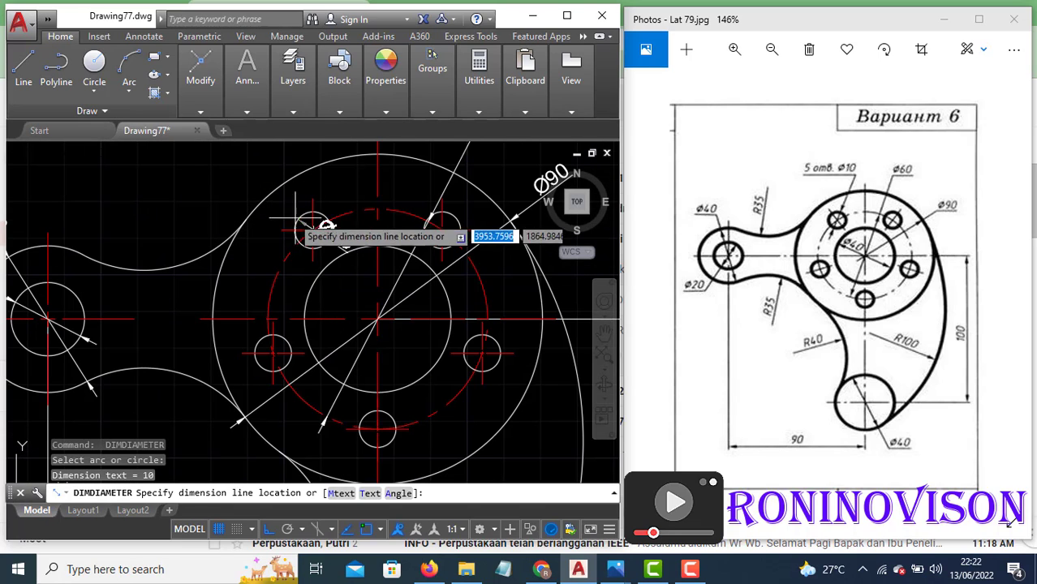
click(221, 175)
key(Return)
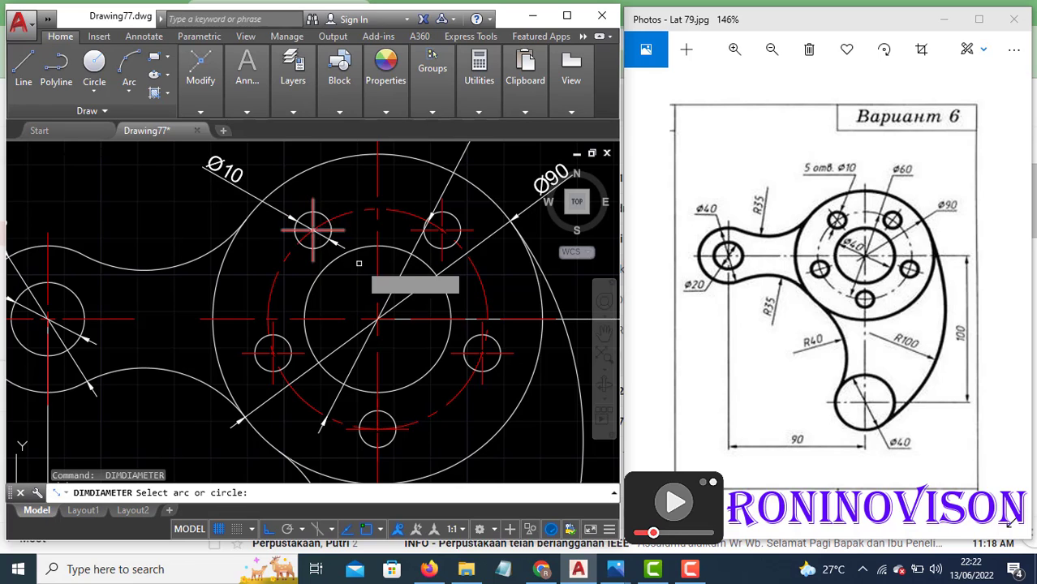
click(316, 278)
click(333, 286)
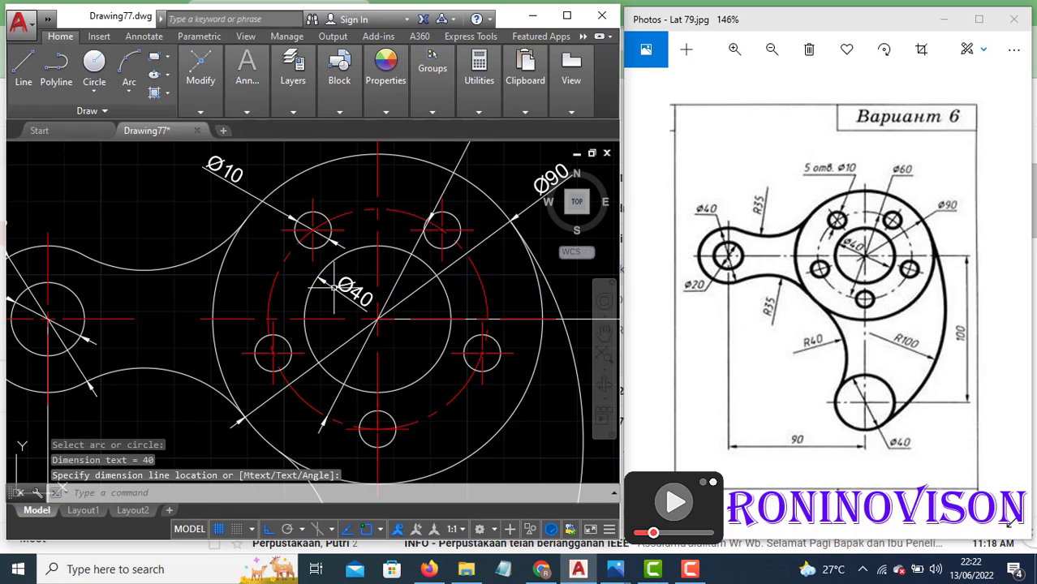
Add radius dimensions to the lower and upper arcs joining the side boss to the hub, placed outside the arm
scroll(294, 257, down, 4)
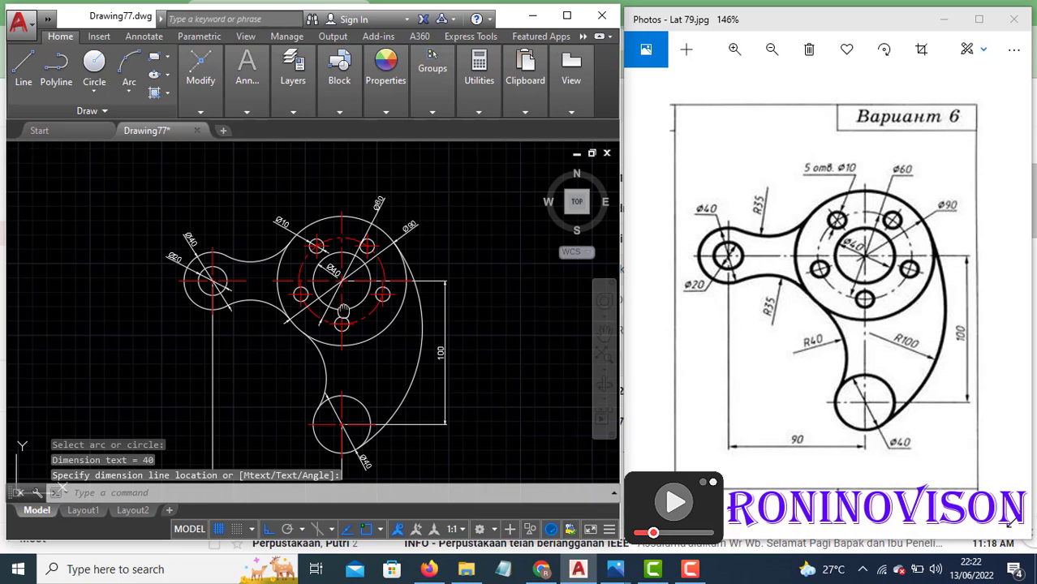
middle_drag(343, 310, 341, 271)
click(248, 114)
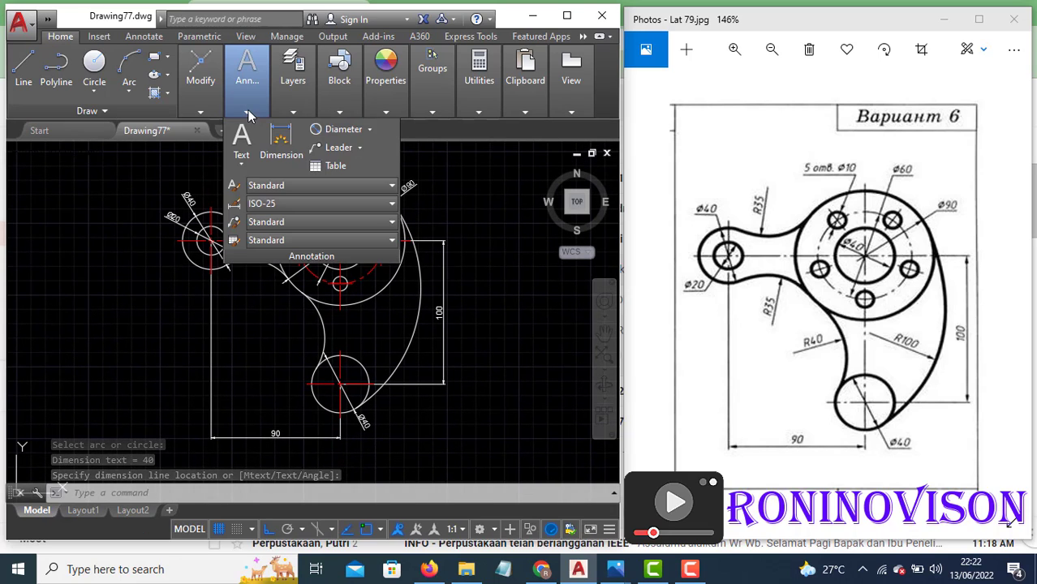
click(369, 129)
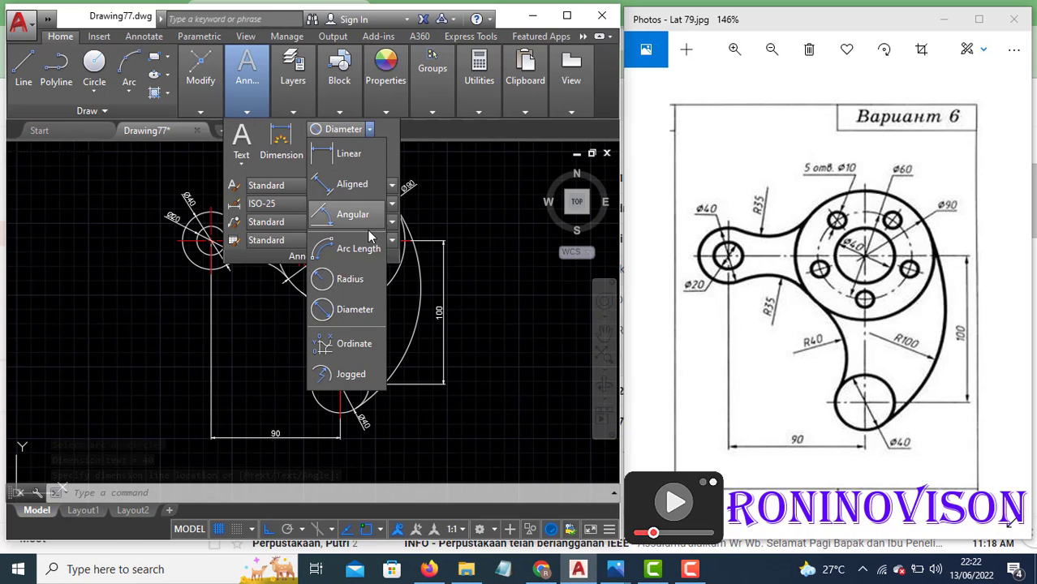
click(349, 279)
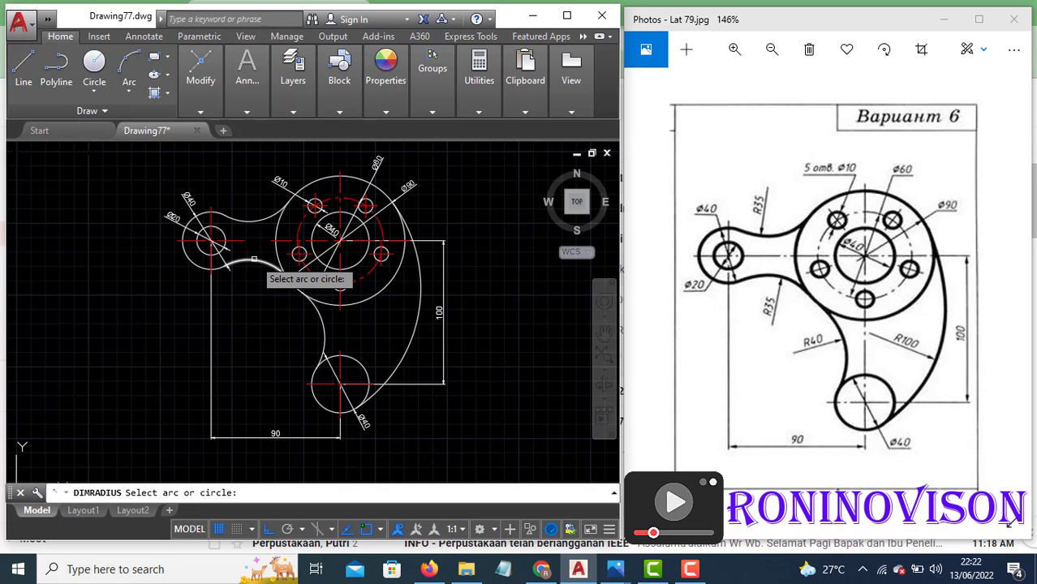
click(253, 260)
click(250, 284)
key(Return)
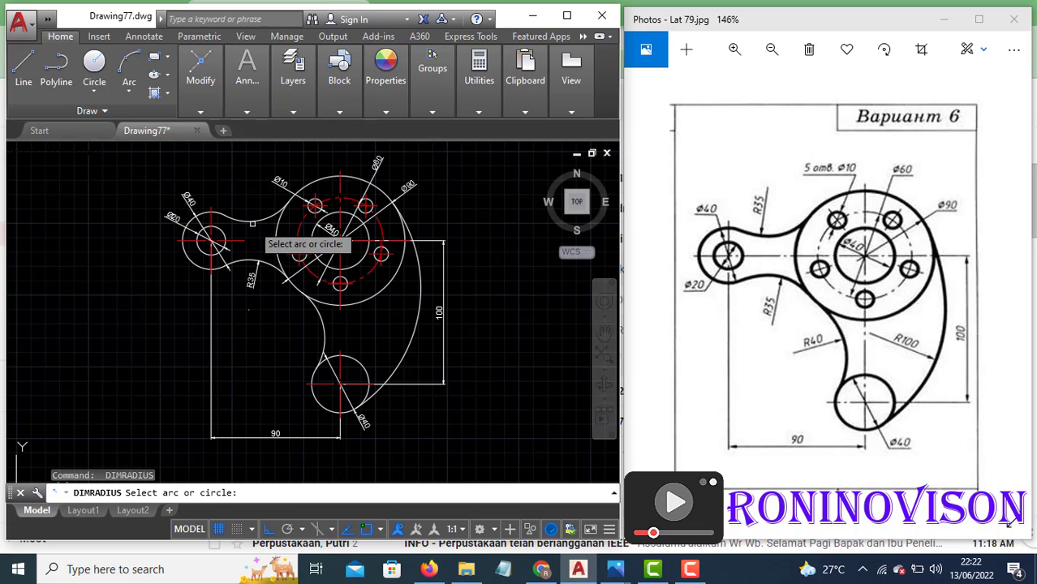
click(252, 224)
click(251, 196)
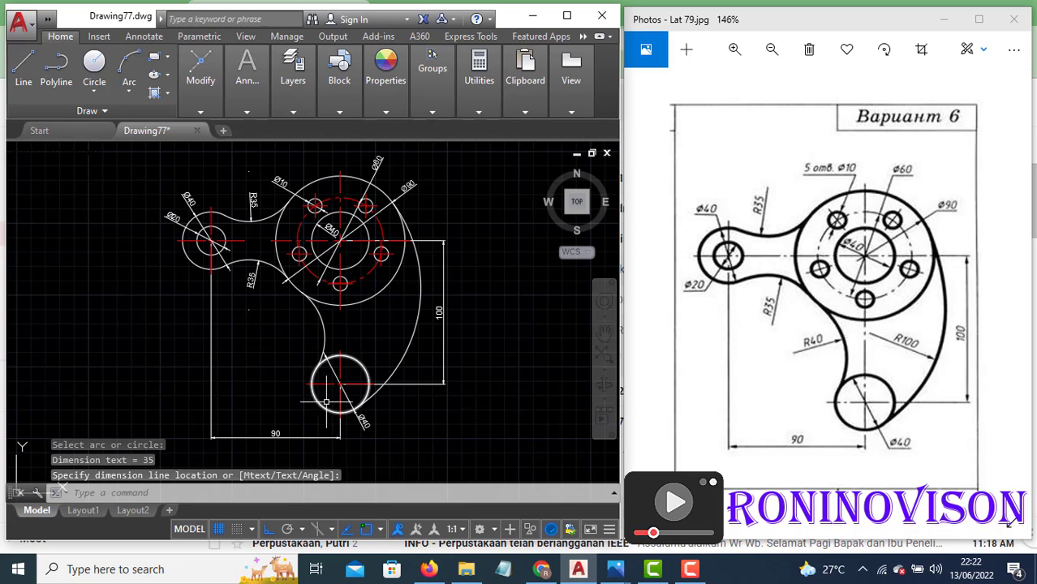
Add radius dimensions to the lower arm's left arc, placed outside the arm, and to its long right arc, placed inside
key(Return)
click(322, 328)
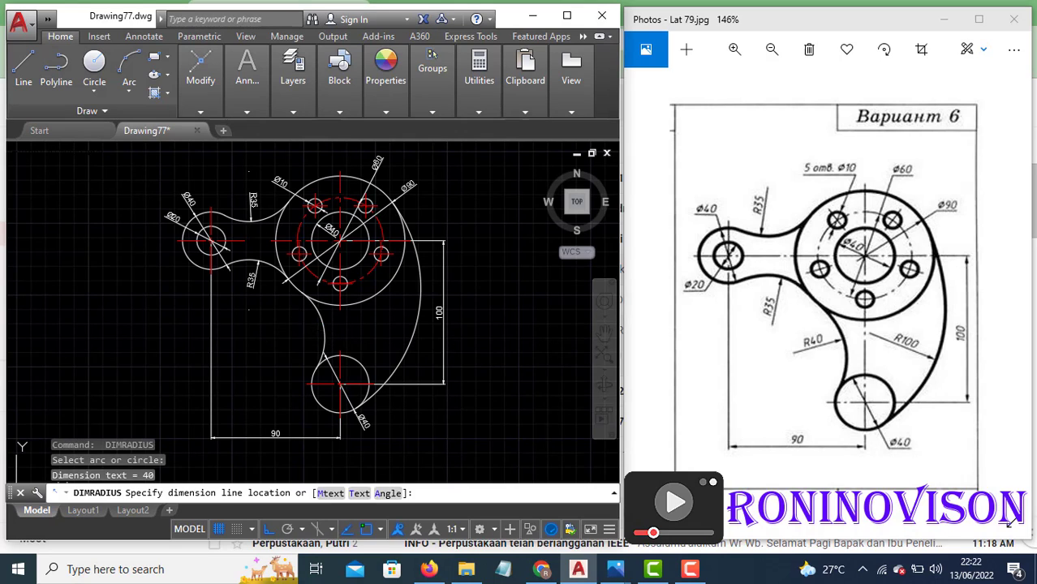
click(304, 329)
key(Return)
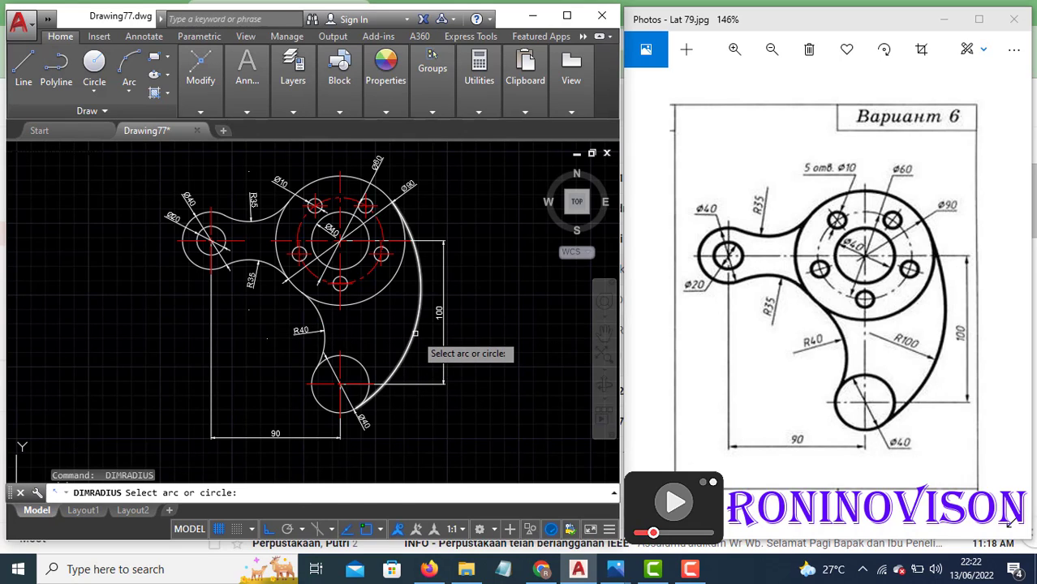
click(417, 341)
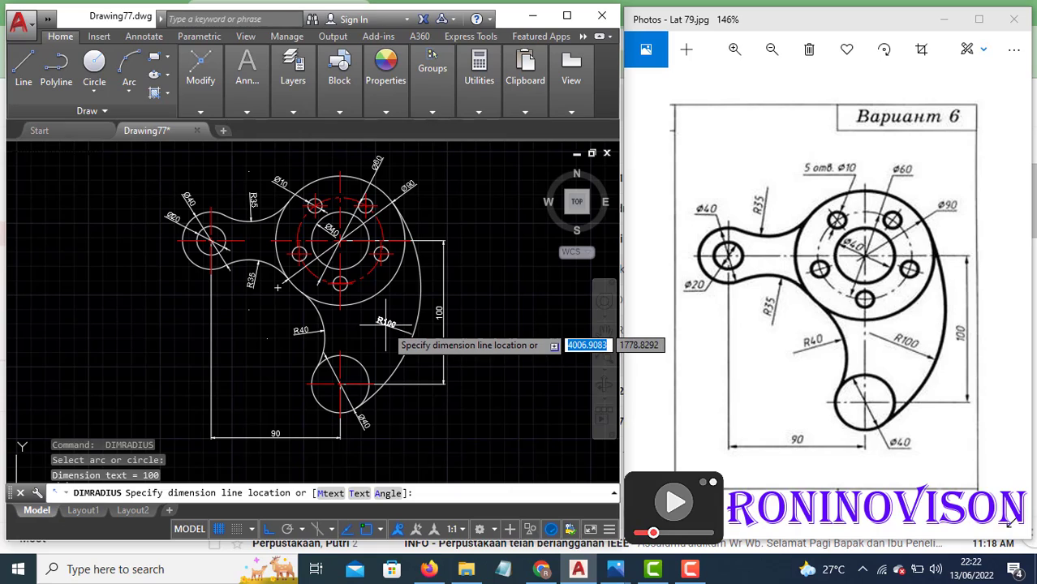
click(388, 323)
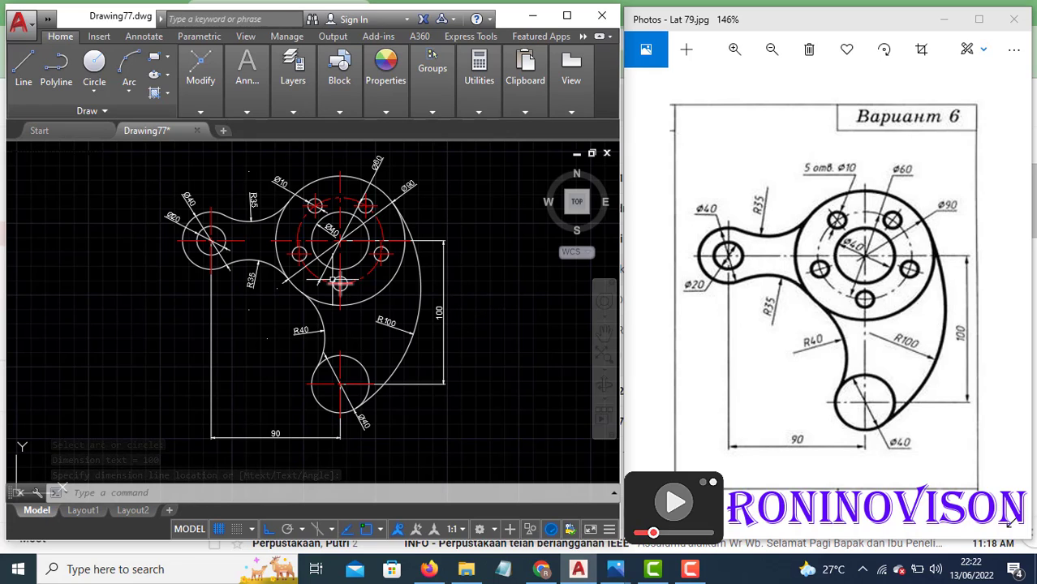
Change the colour of the vertical linear dimension between the hub and the lower boss to Red
click(454, 376)
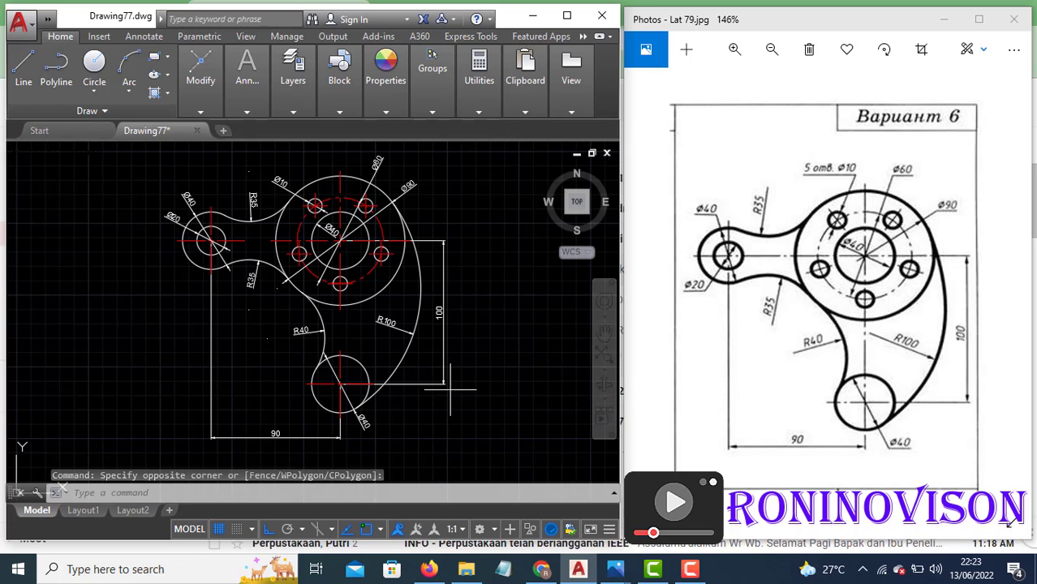
click(339, 238)
click(385, 113)
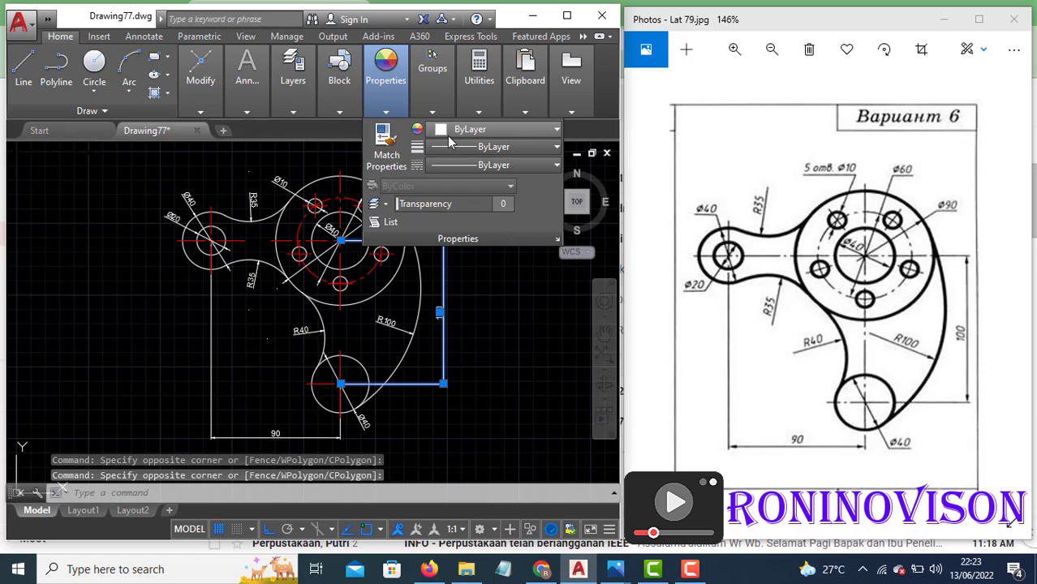
click(486, 129)
click(432, 283)
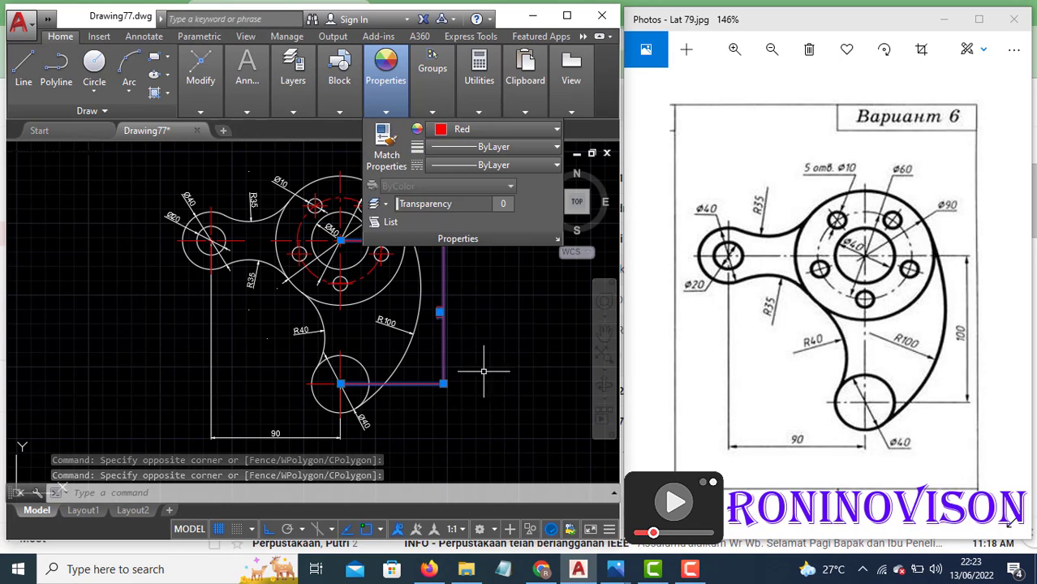
key(Escape)
key(Escape)
Match the red vertical dimension's properties onto the lower arm's two radius dimensions, the lower boss diameter and the horizontal linear dimension
text(ma)
key(Return)
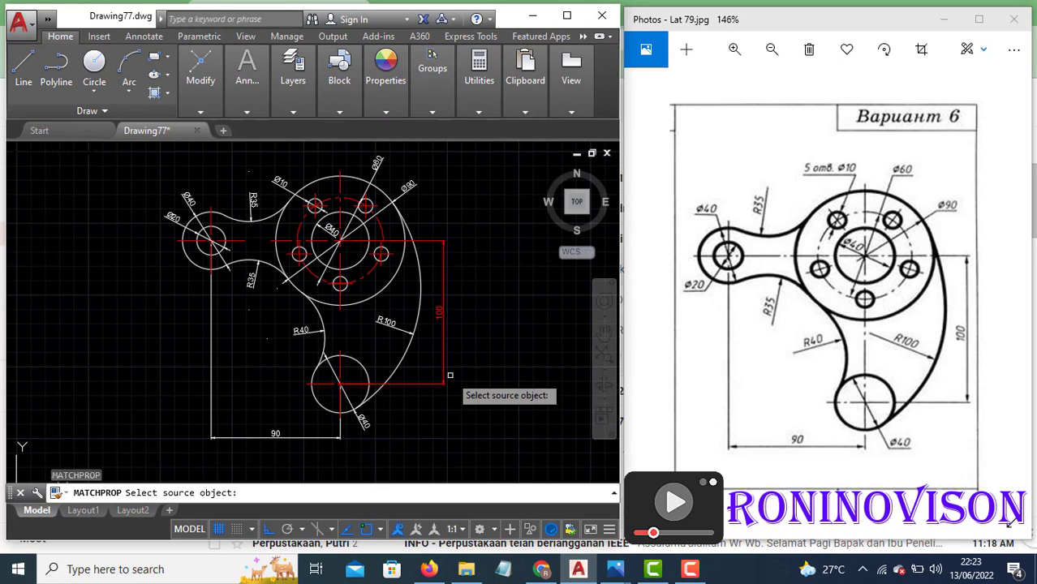
click(443, 374)
click(389, 322)
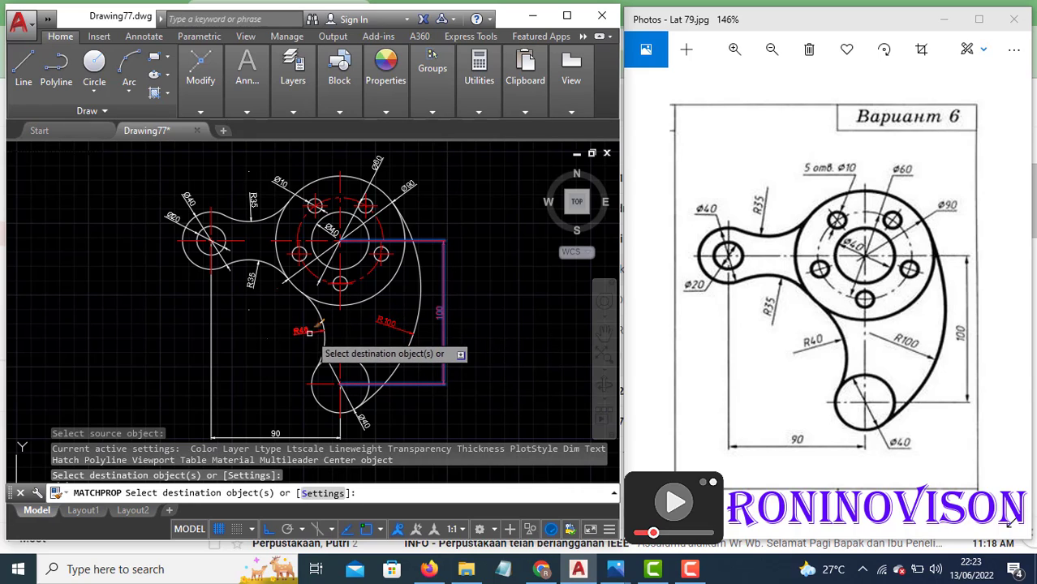
click(300, 331)
click(363, 418)
click(225, 390)
click(180, 367)
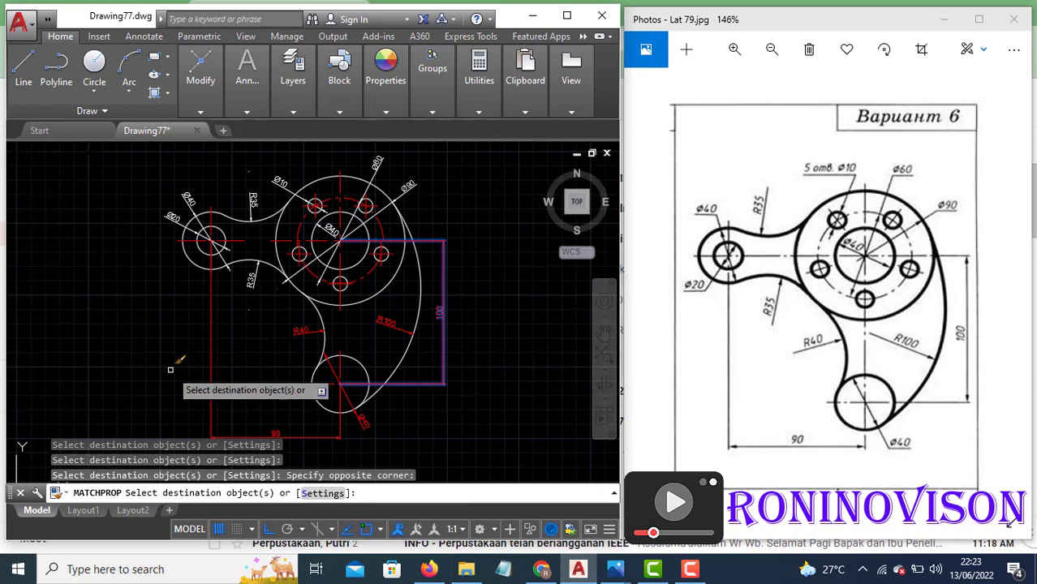
Apply the same red properties to the side boss's two diameter dimensions and the side arm's two radius dimensions
click(187, 200)
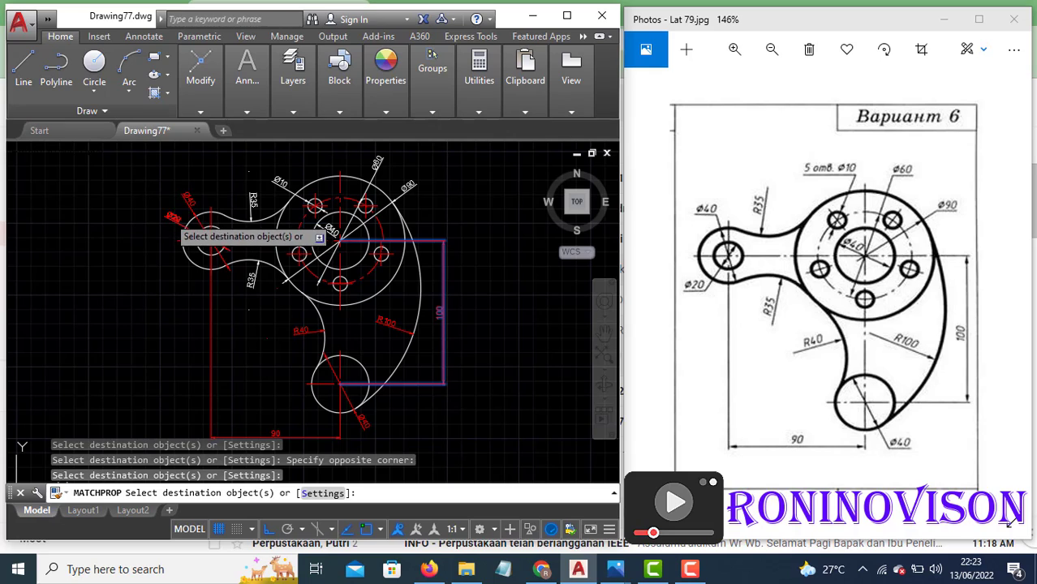
click(167, 219)
click(253, 198)
click(258, 269)
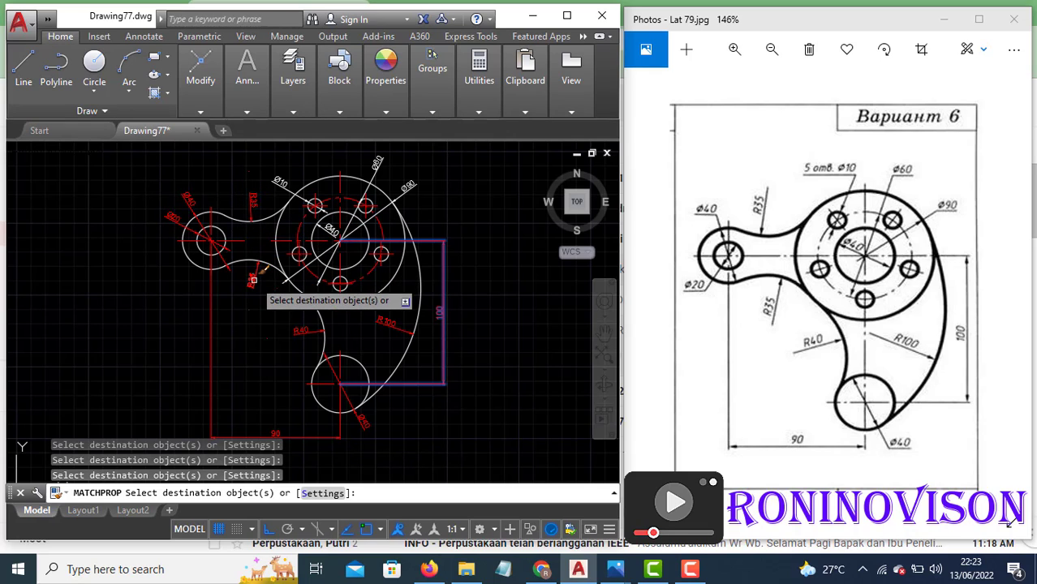
Apply the matched red properties to the hub's small-hole, hole-circle, outer-circle and central-bore diameter dimensions, finishing the property matching
click(279, 182)
click(385, 162)
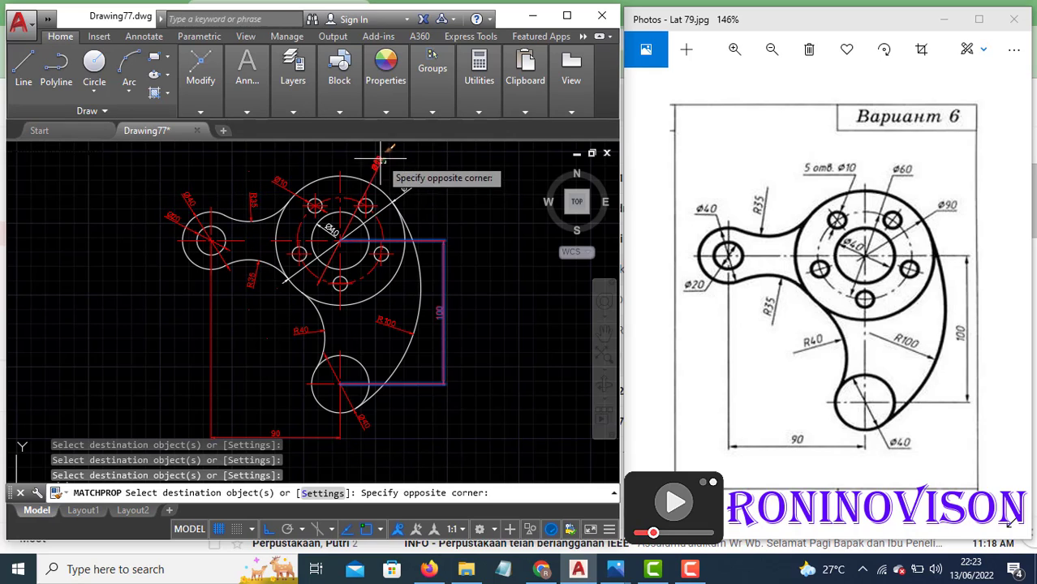
click(366, 155)
click(412, 170)
click(341, 226)
click(341, 227)
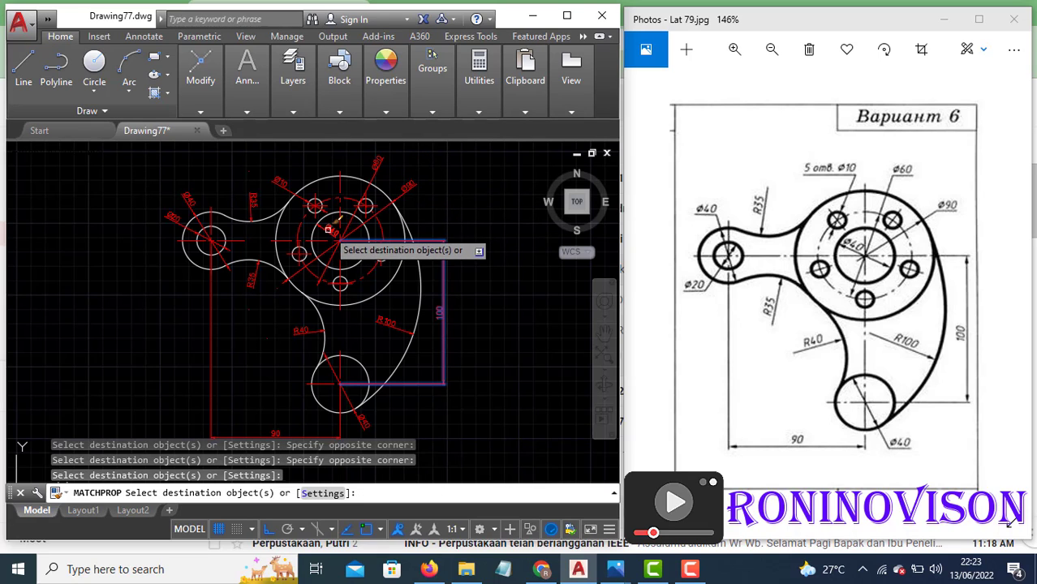
key(Escape)
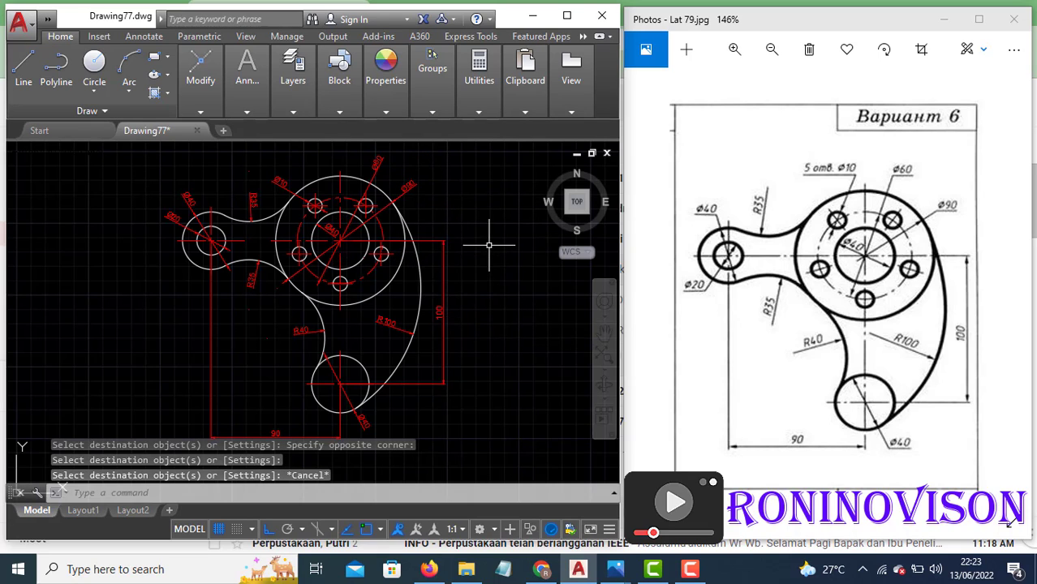
mouse_move(486, 238)
middle_down()
mouse_move(516, 224)
mouse_move(526, 230)
mouse_move(513, 232)
mouse_move(560, 197)
middle_up()
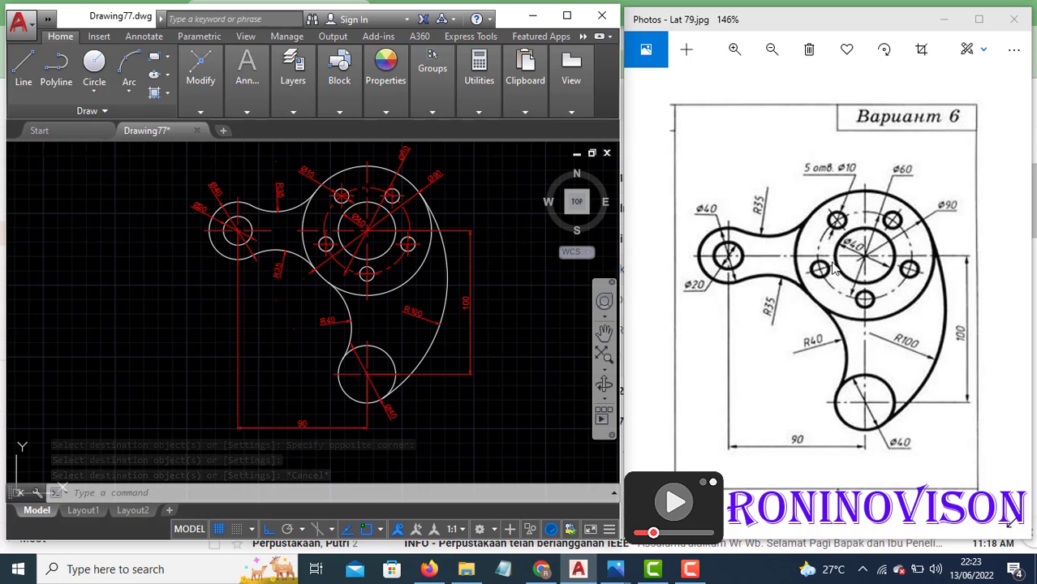